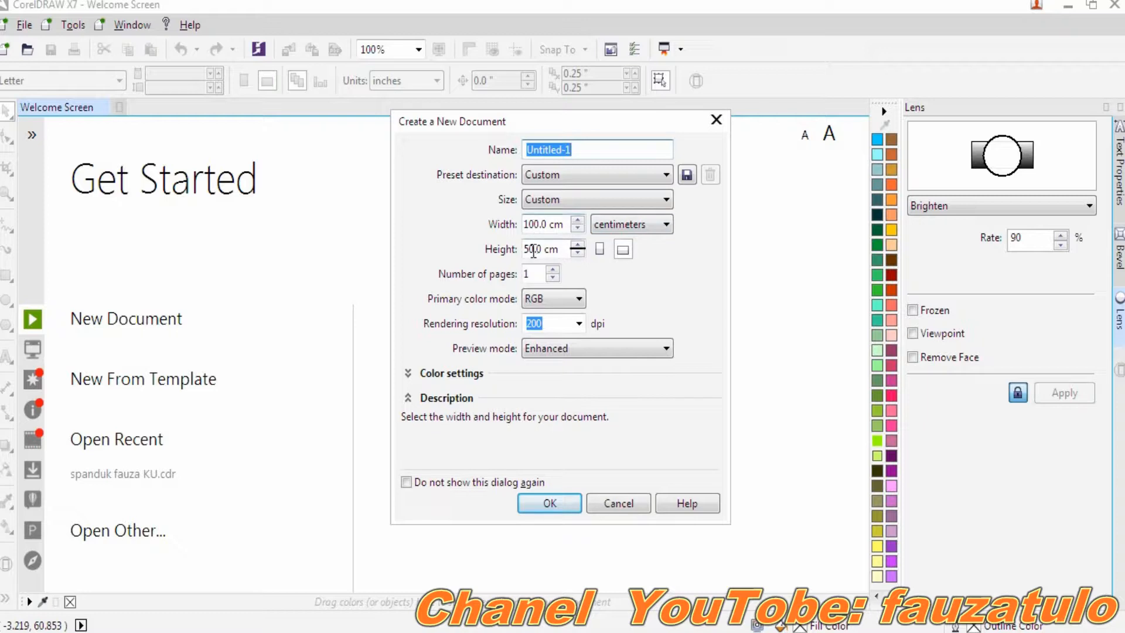
- Create a 100 × 50 cm RGB landscape document at 200 dpi
click(549, 324)
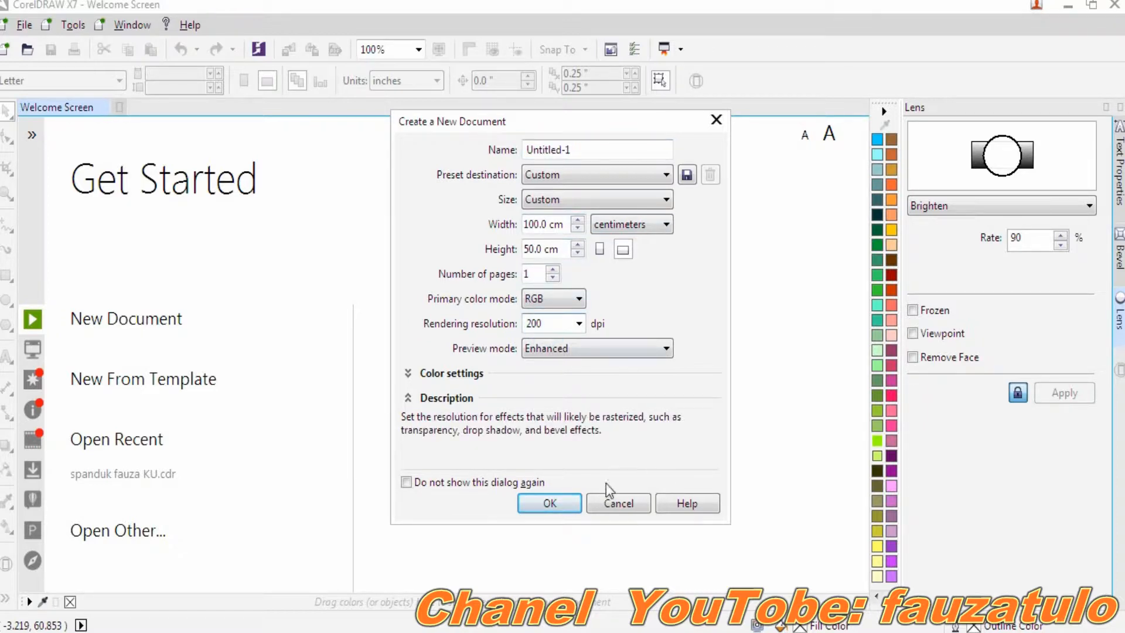
click(550, 503)
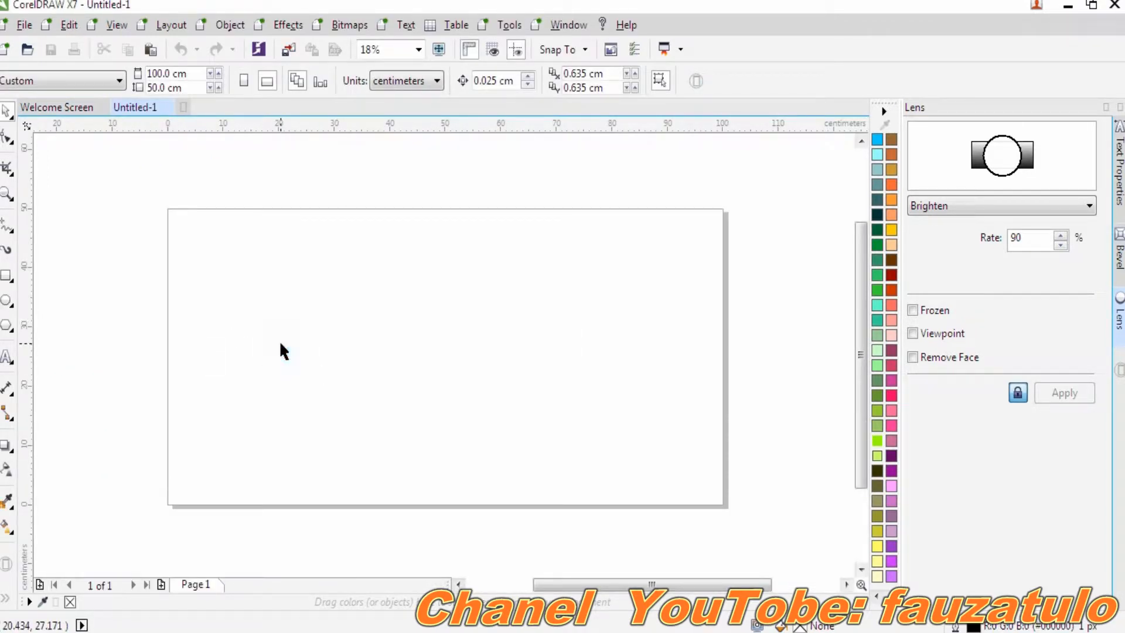
- Add the heading 'Toko Cahaya Baru' in 150 pt Arial and stretch it wider
click(7, 359)
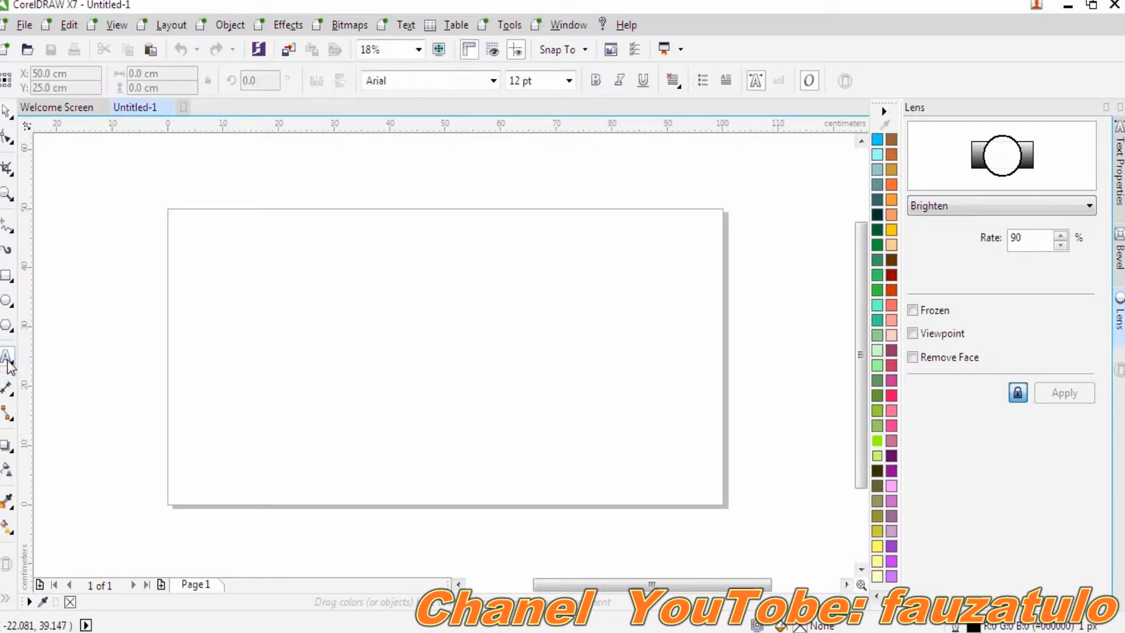
click(298, 298)
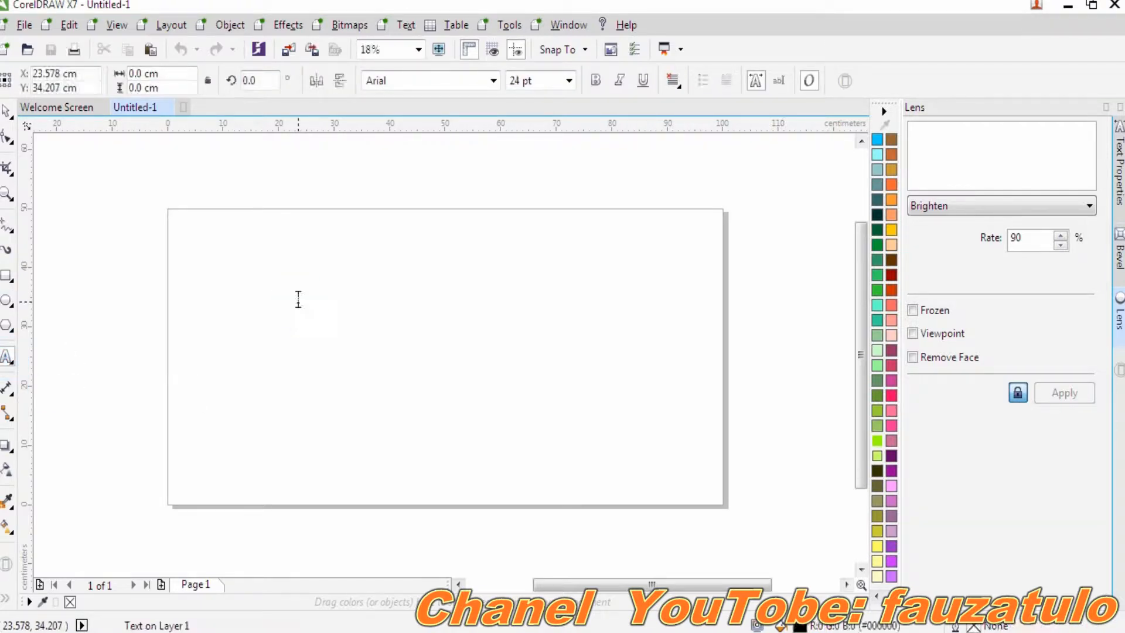
click(569, 80)
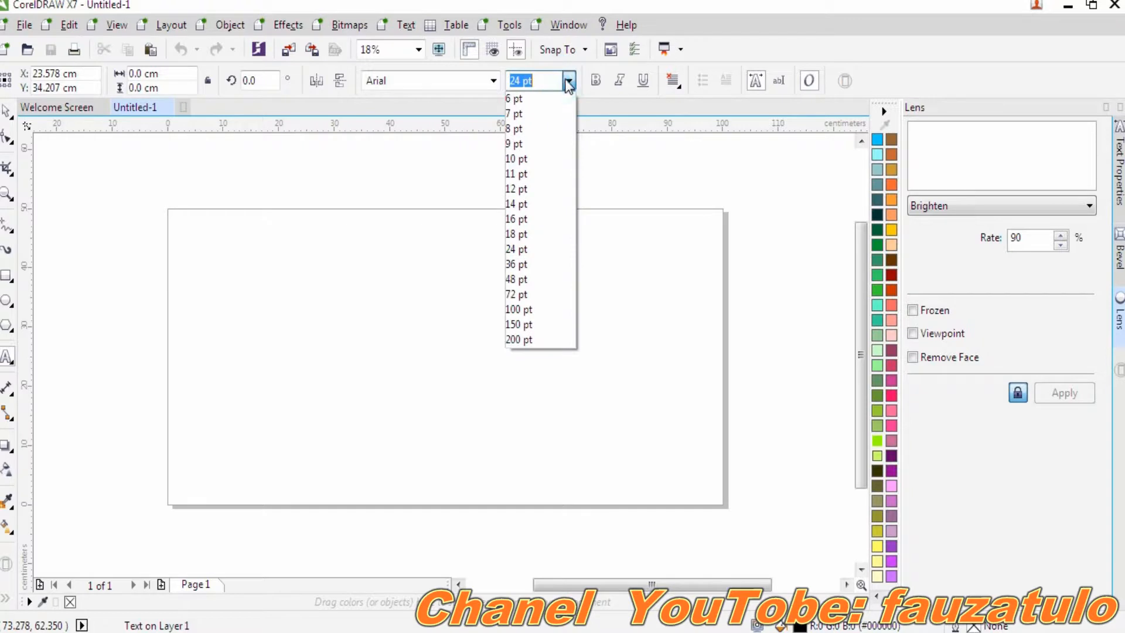
click(519, 327)
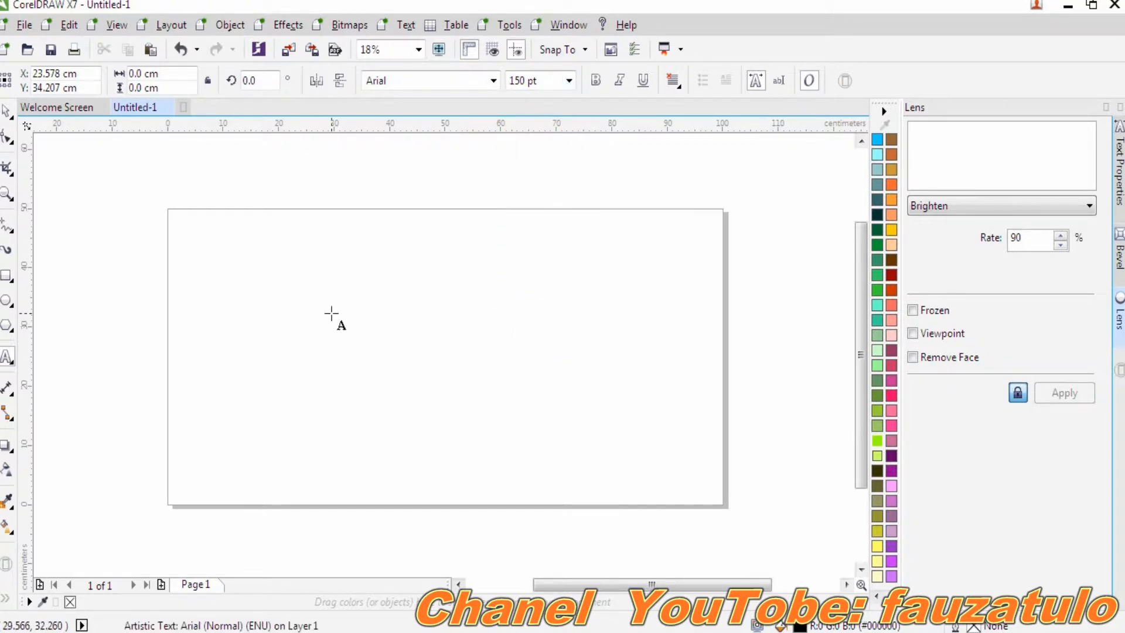
text(t)
key(BackSpace)
text(T)
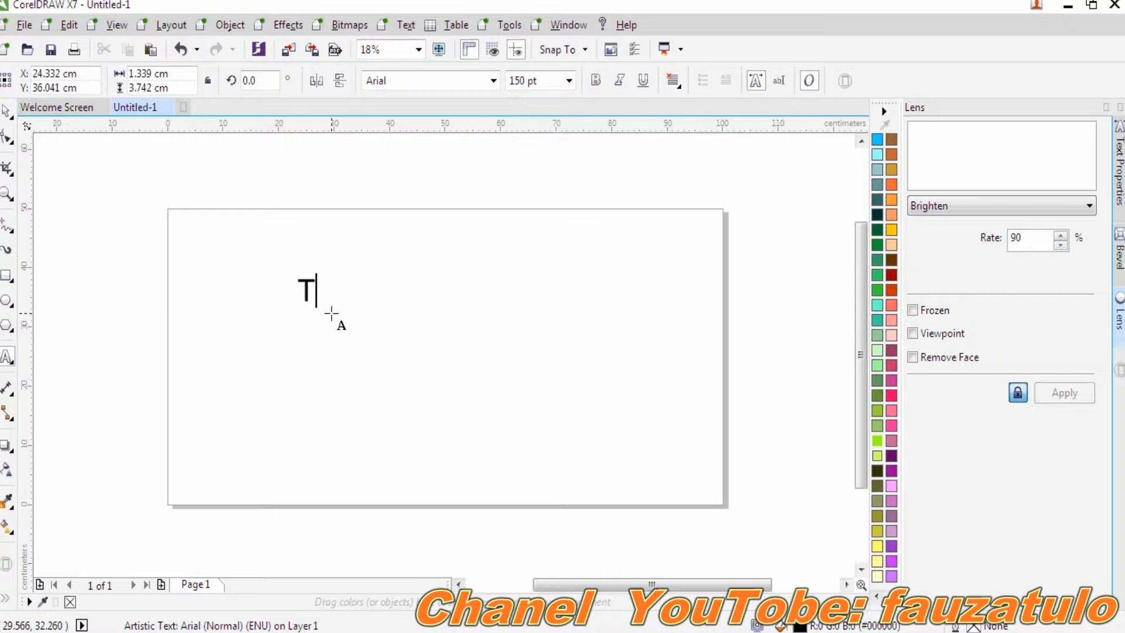
text(oko )
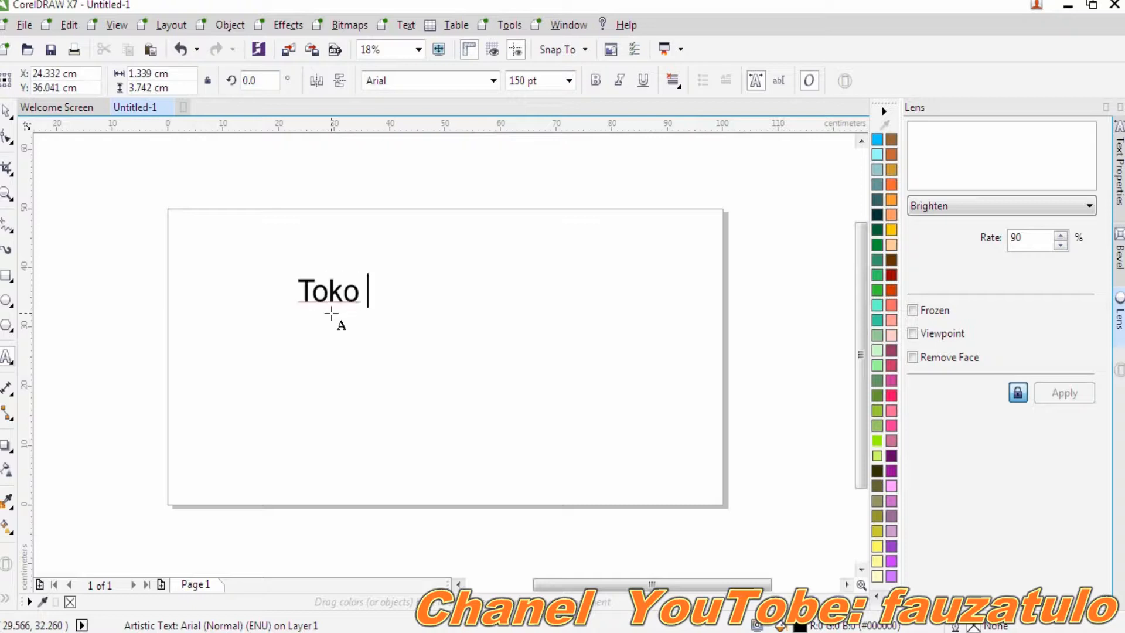
text(Cahaya Baru)
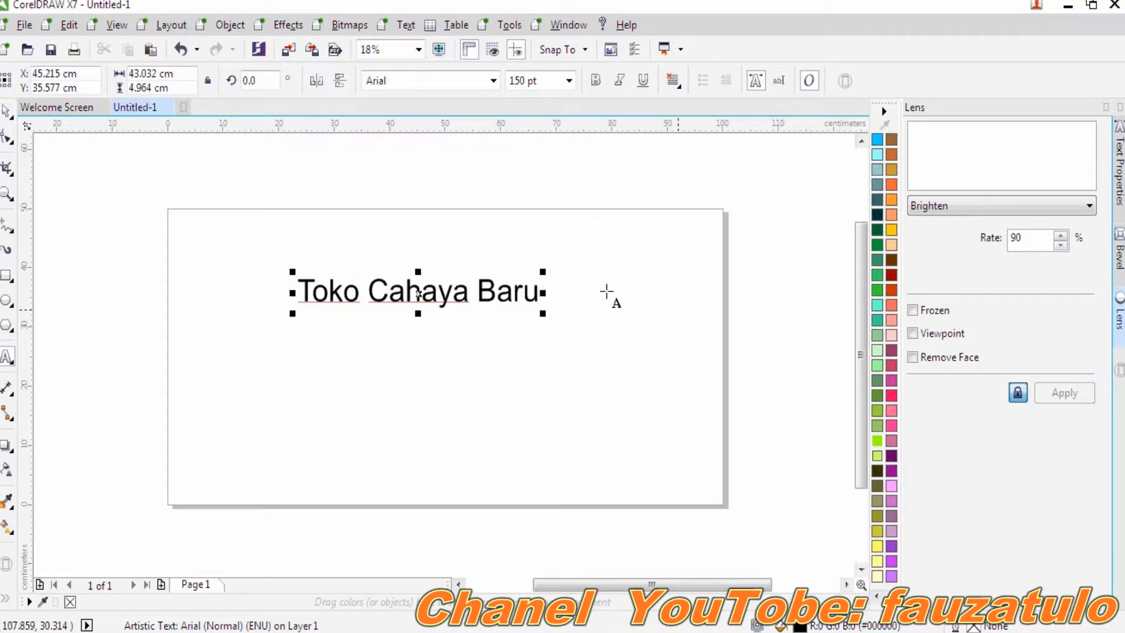
drag(542, 293, 631, 293)
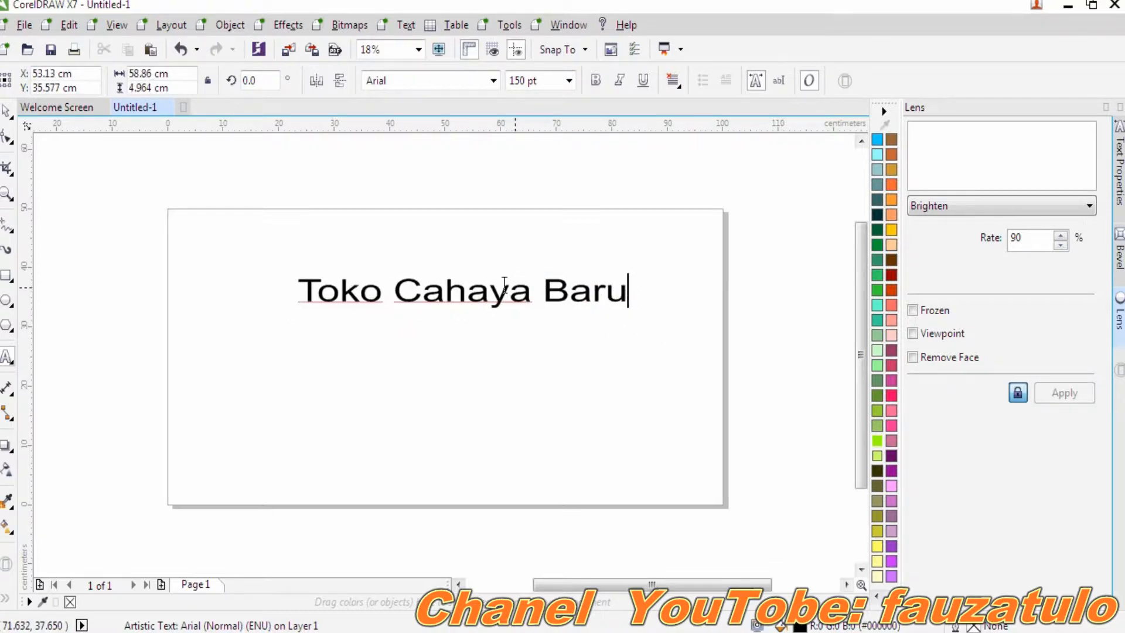
- Enlarge the heading and set it in Blackoak Std
drag(294, 293, 223, 293)
drag(427, 272, 427, 221)
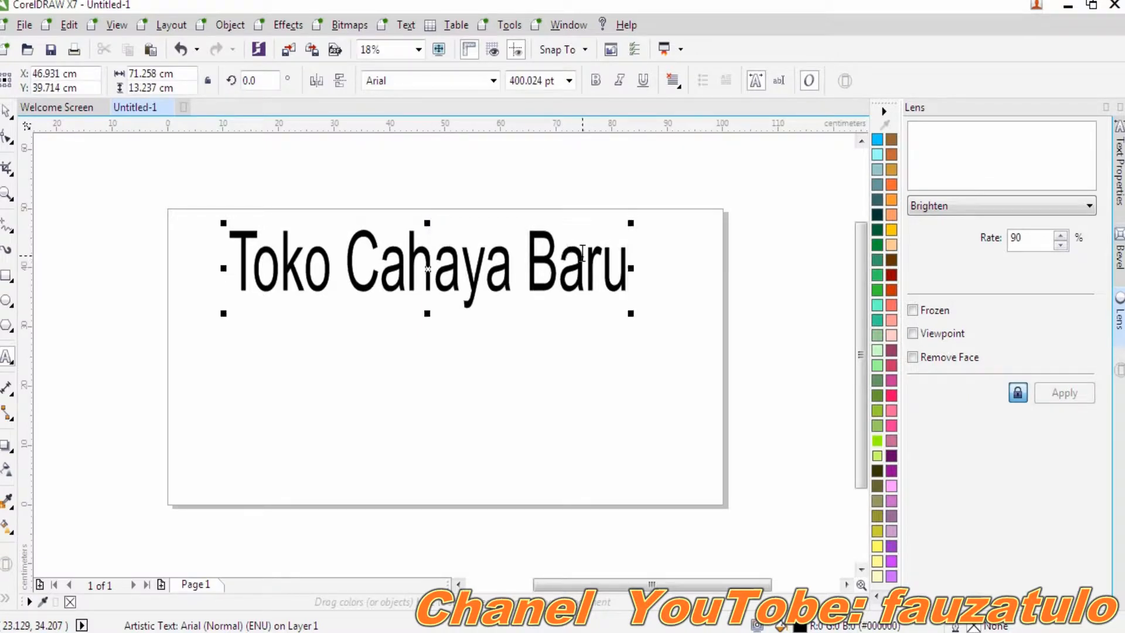
drag(631, 268, 200, 268)
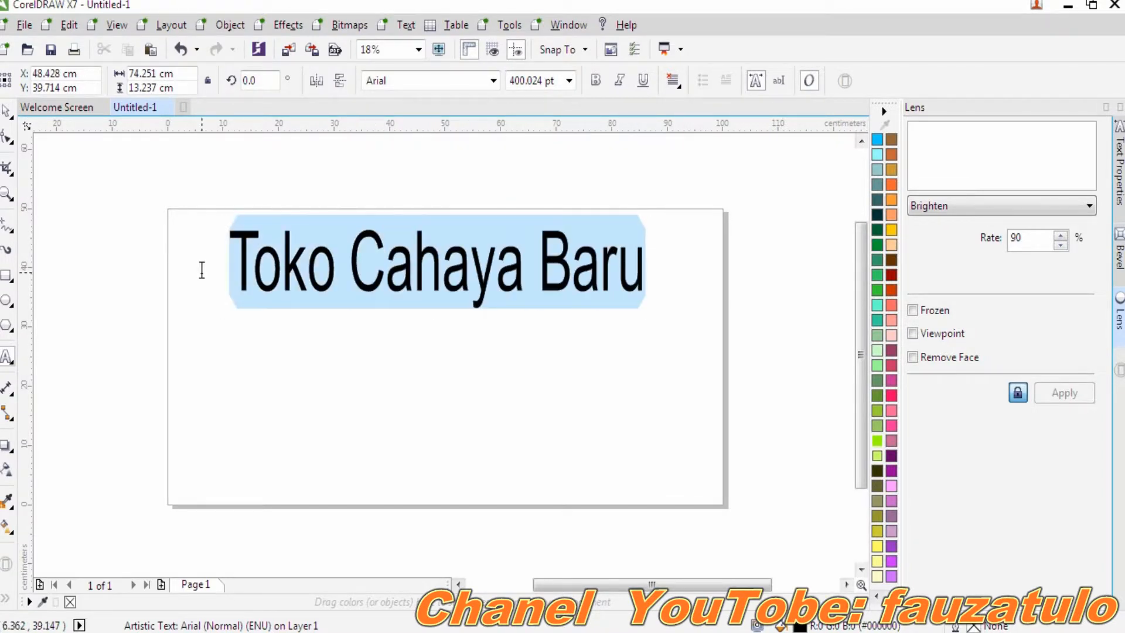
click(493, 81)
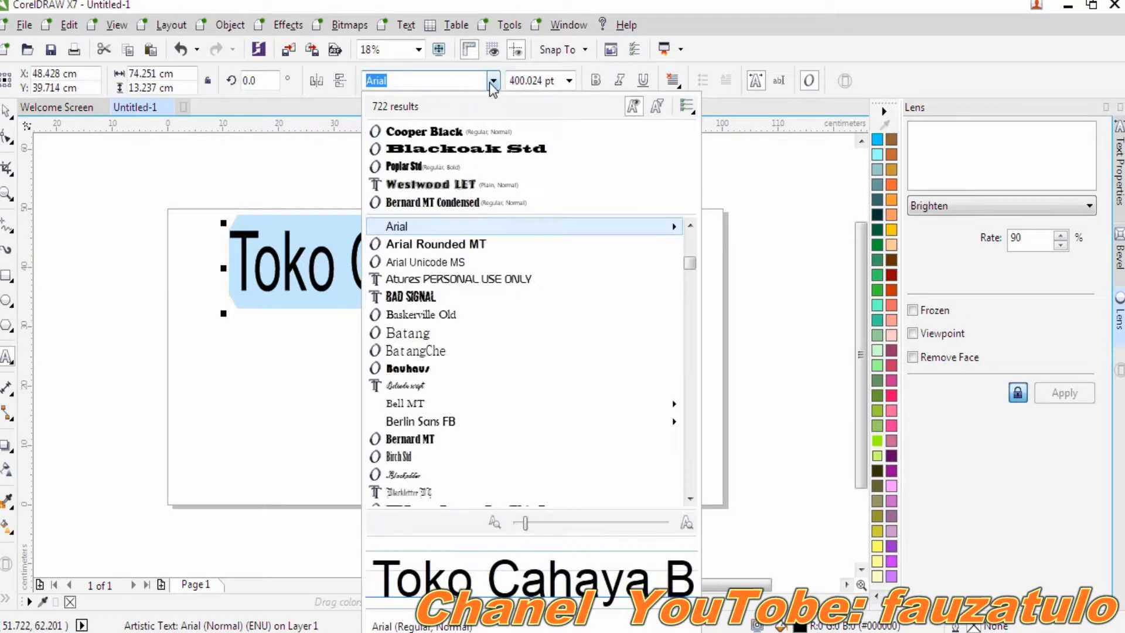
click(489, 149)
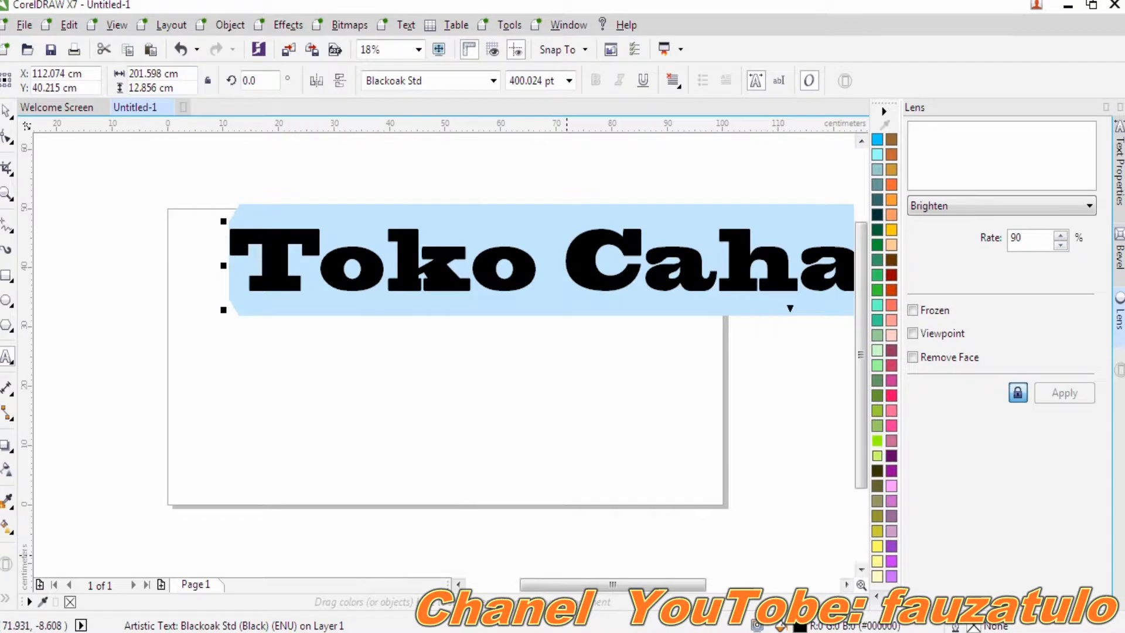
- Narrow the heading to fit the page width and move it to the top
drag(577, 585, 775, 588)
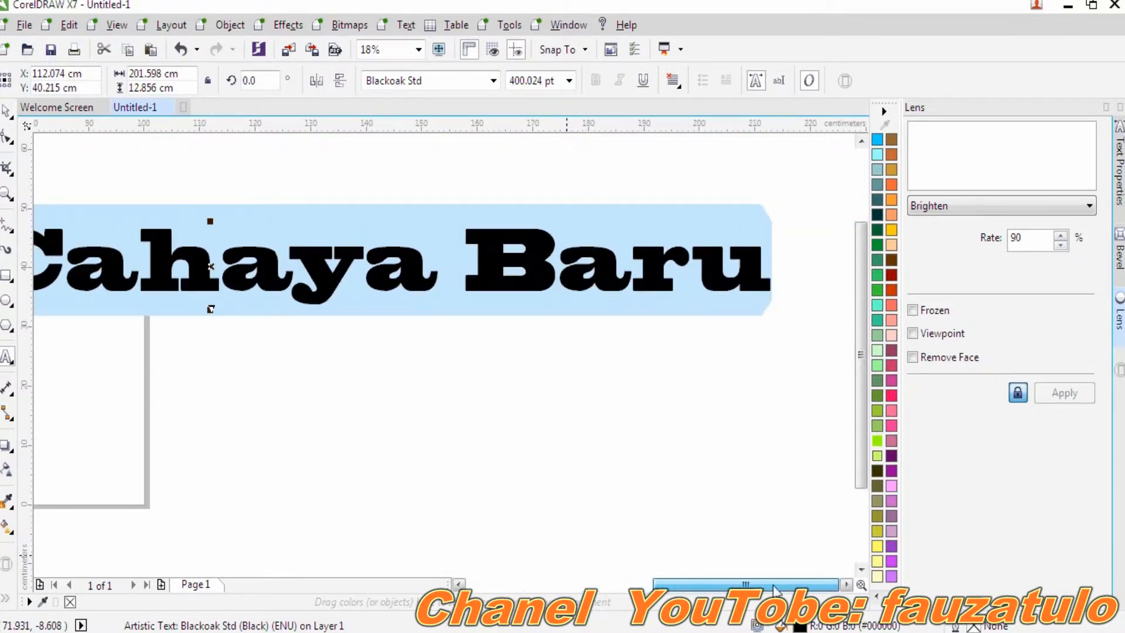
drag(776, 266, 118, 265)
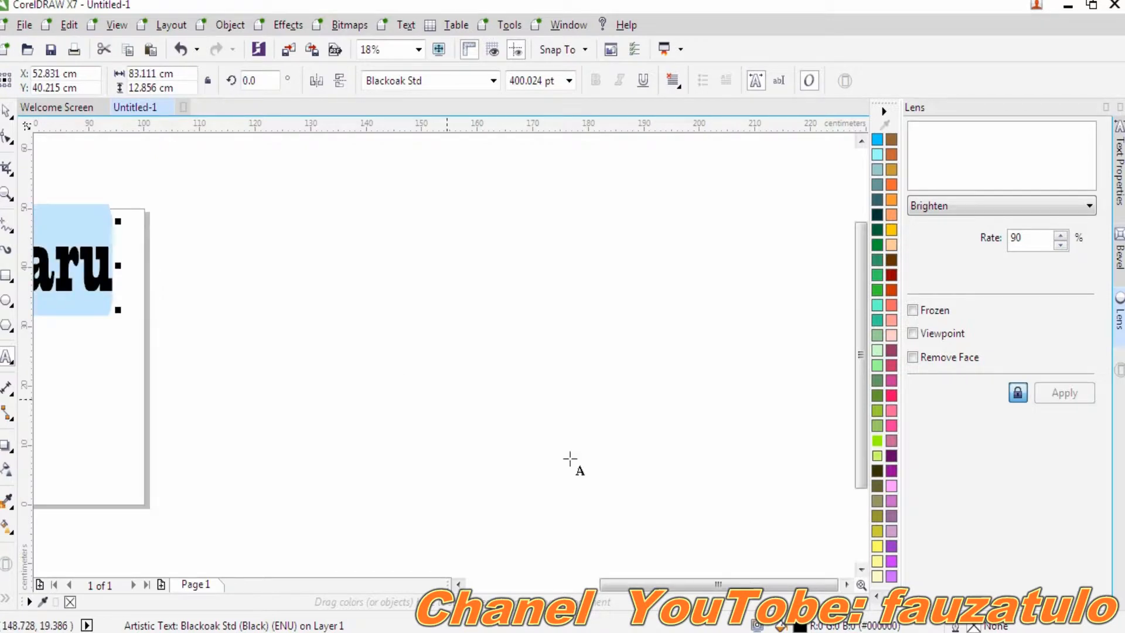
drag(655, 585, 577, 585)
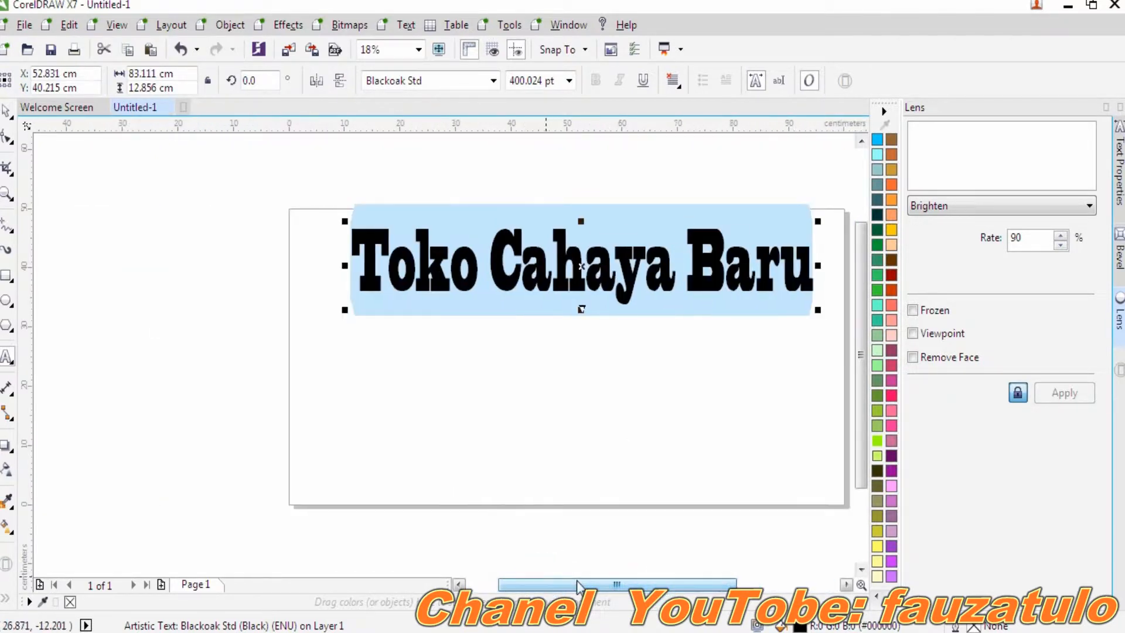
mouse_move(581, 267)
mouse_down()
mouse_move(558, 292)
mouse_move(576, 267)
mouse_move(568, 260)
mouse_up()
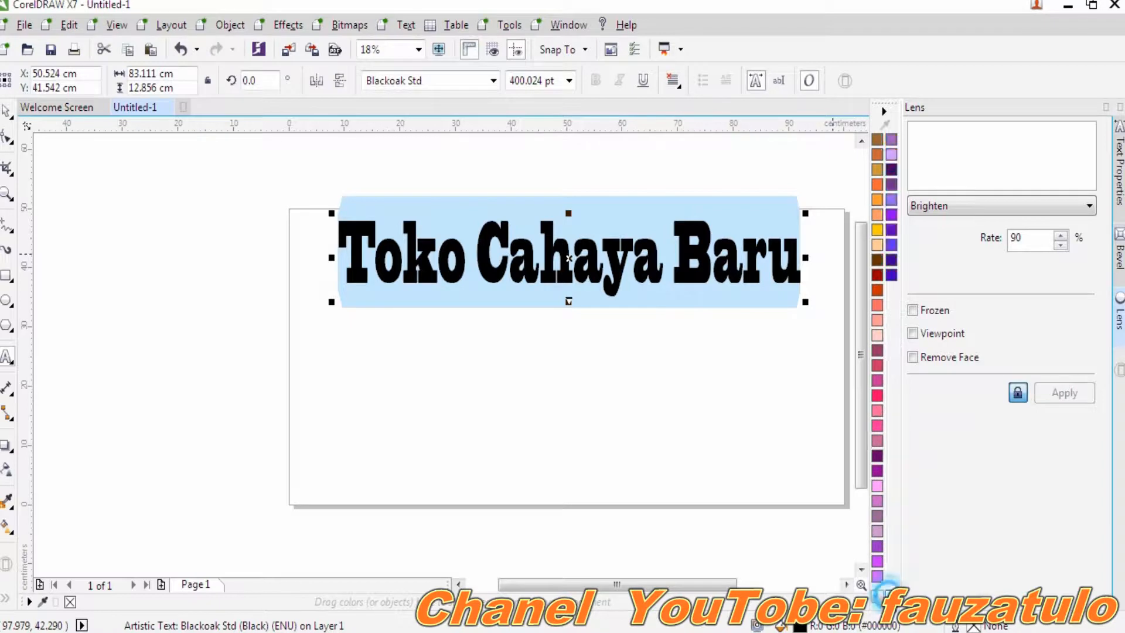
- Fill the 'Toko Cahaya Baru' heading with red from the colour palette
scroll(873, 382, down, 1)
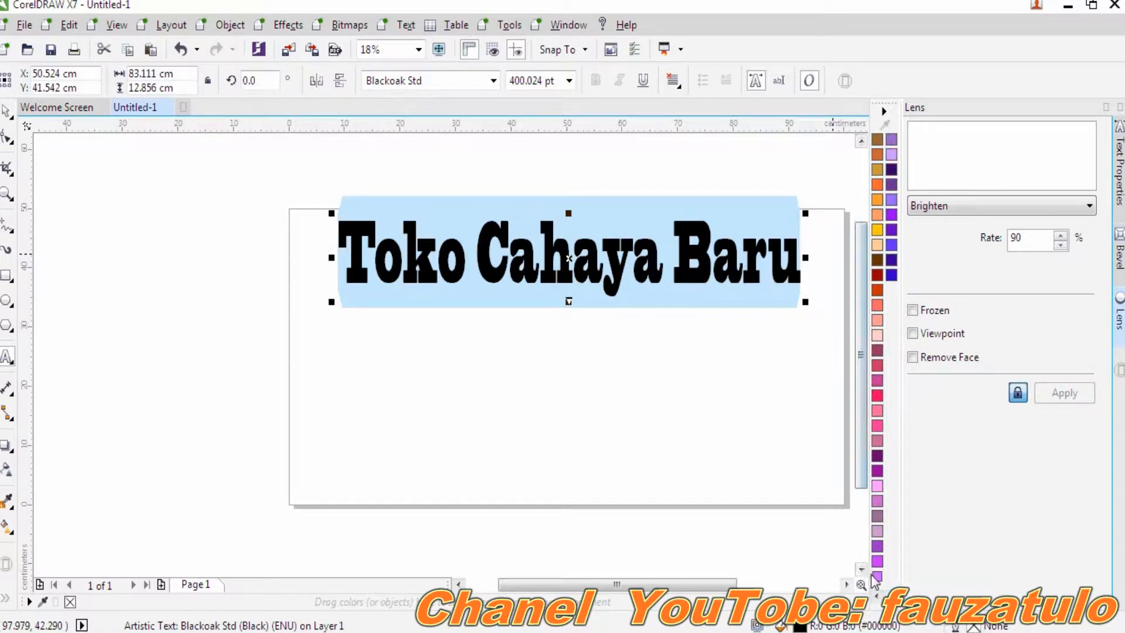
click(876, 597)
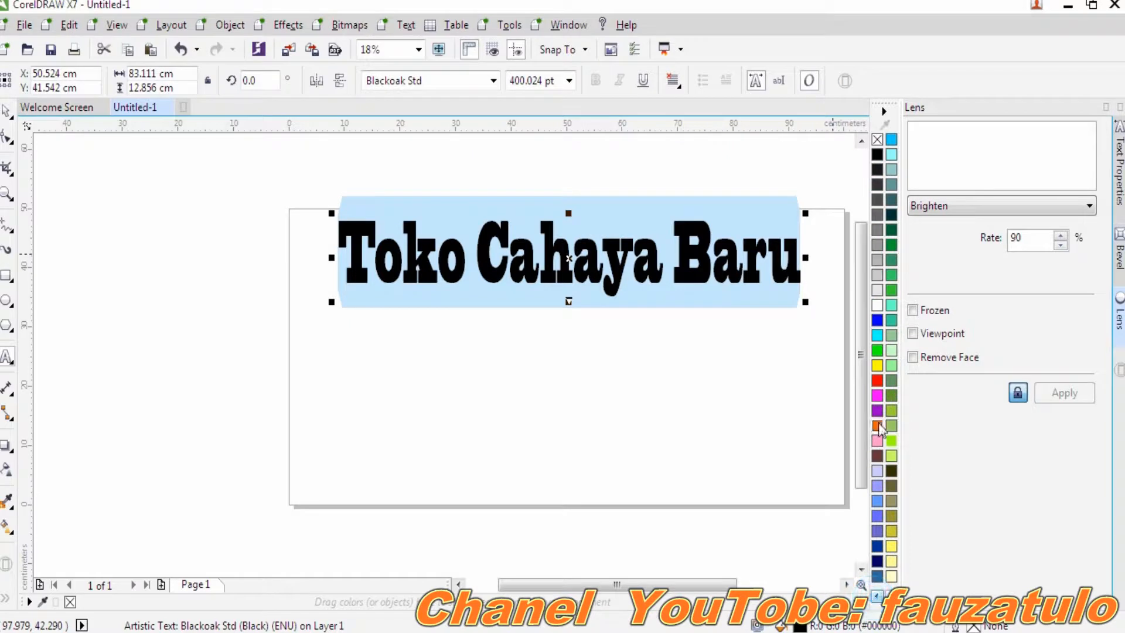
click(876, 381)
click(702, 354)
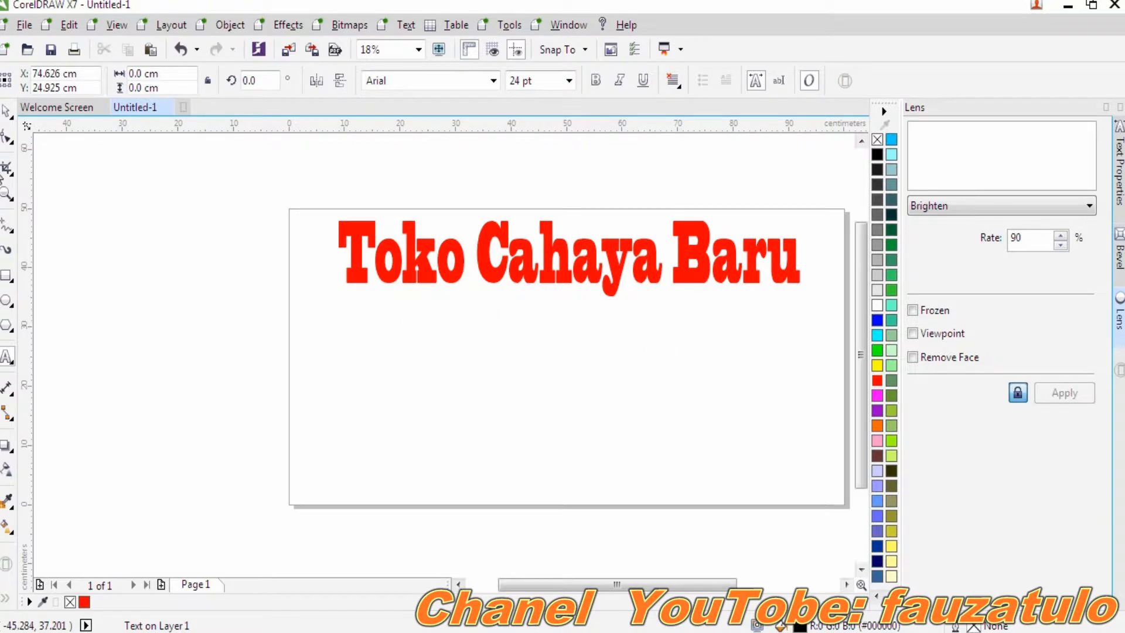
click(8, 357)
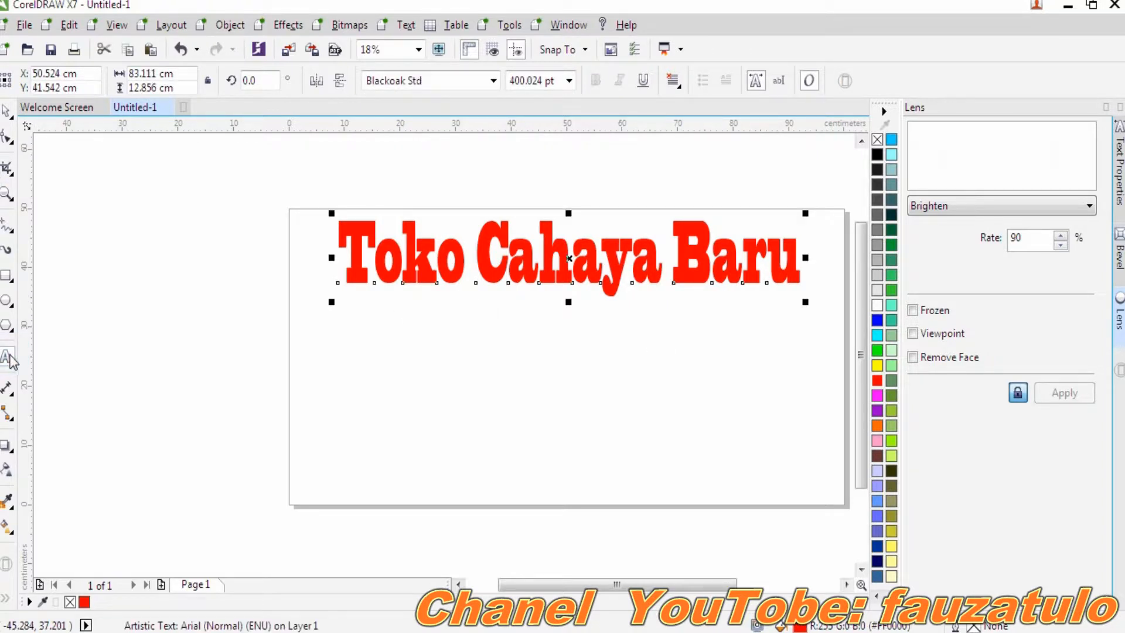
click(341, 361)
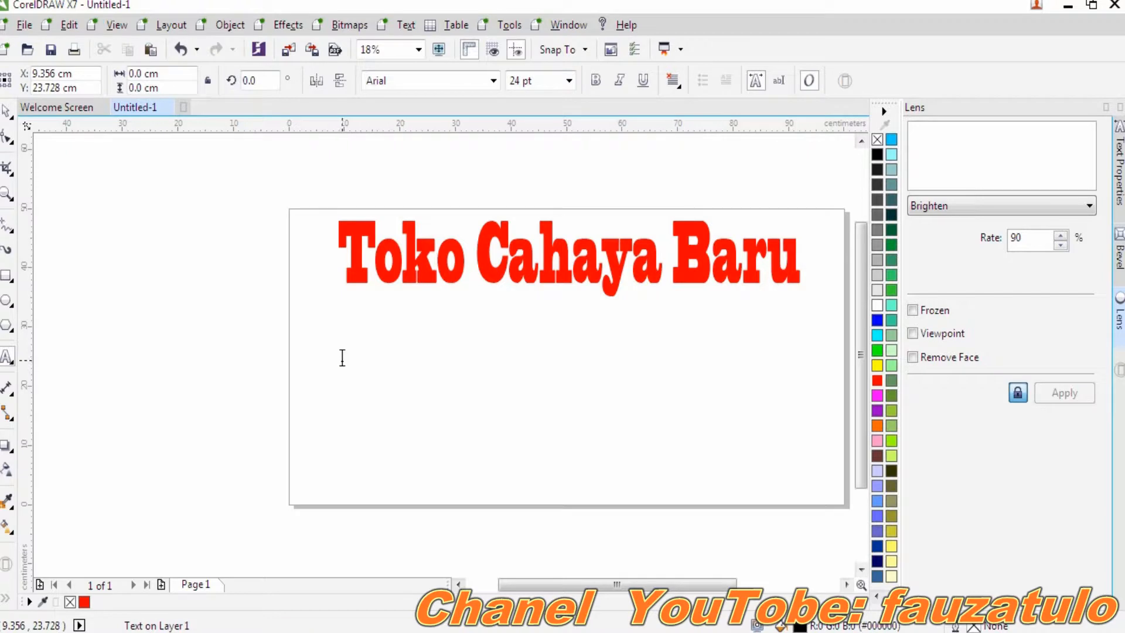
- Type the subtitle 'Menjual HP Seken Dan Hp Terba' at 100 pt below the heading
click(568, 80)
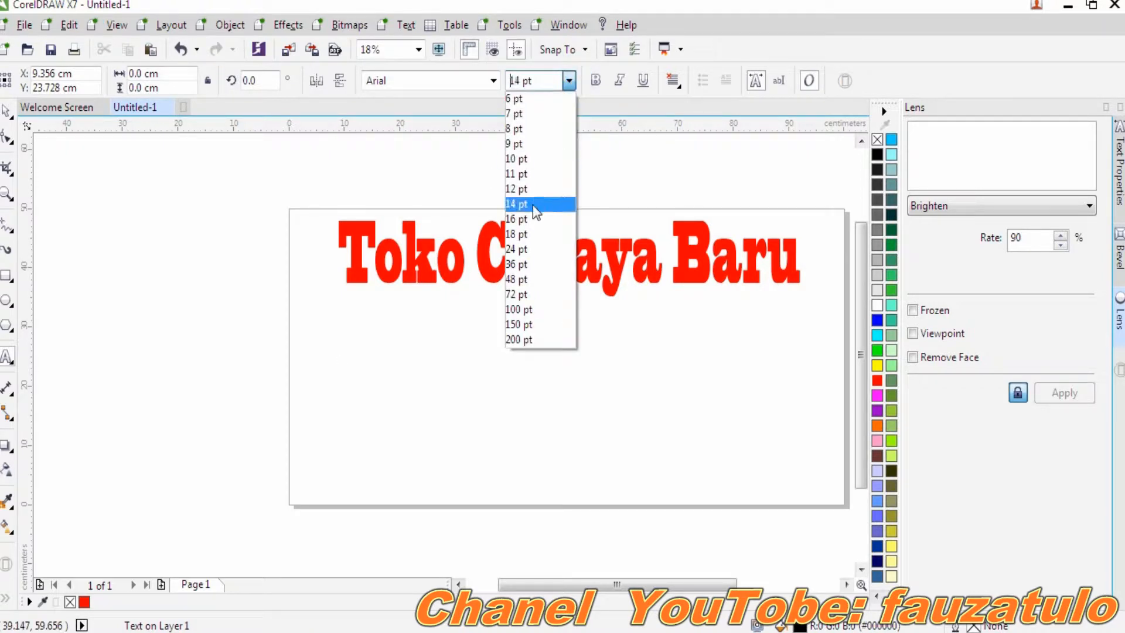
click(520, 310)
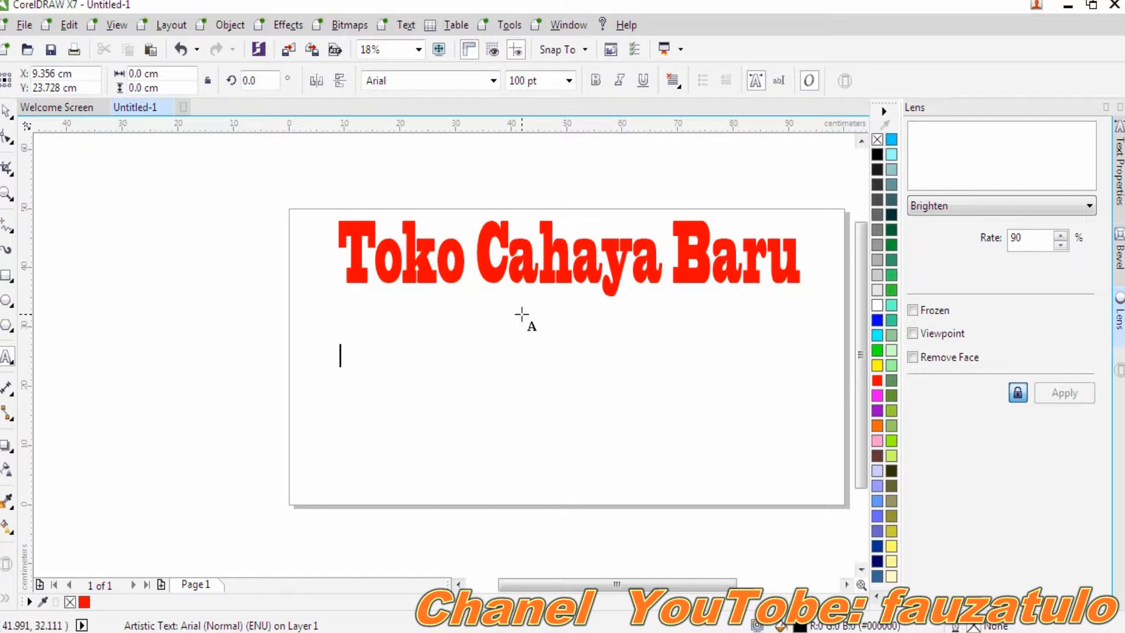
text(Menjual )
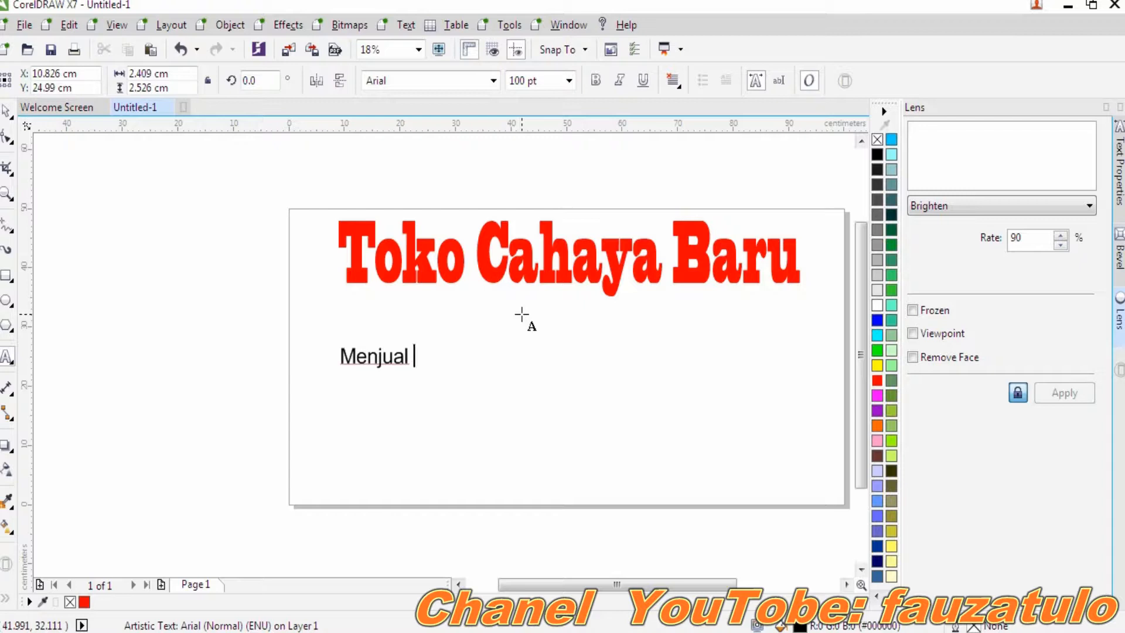
text(HP Seke)
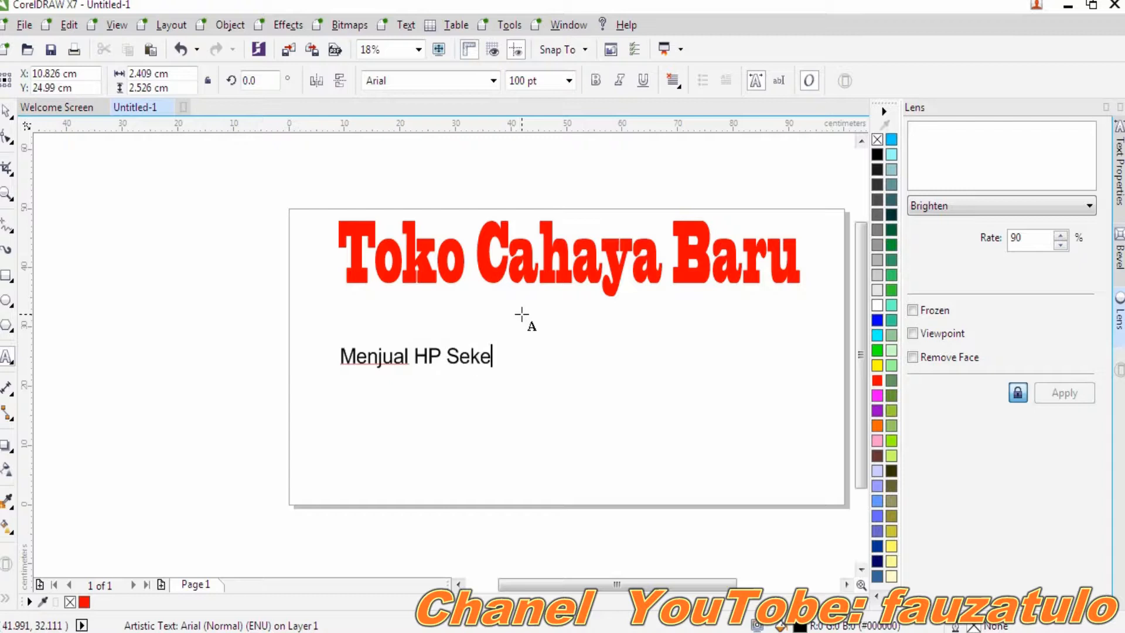
text(n Dan)
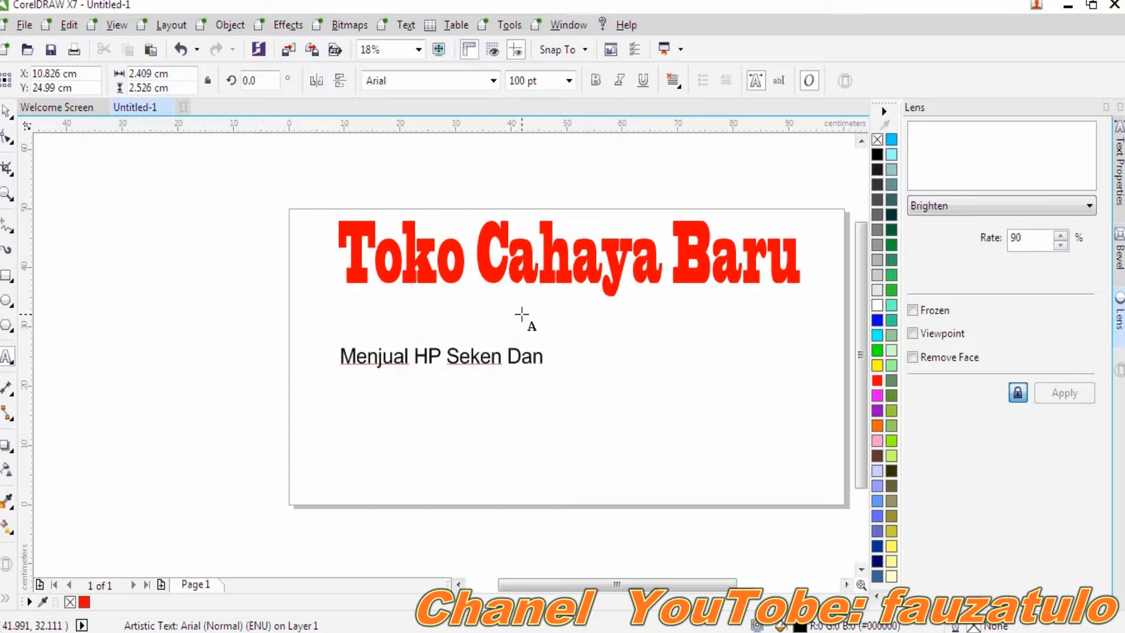
text( Hp Terbaru)
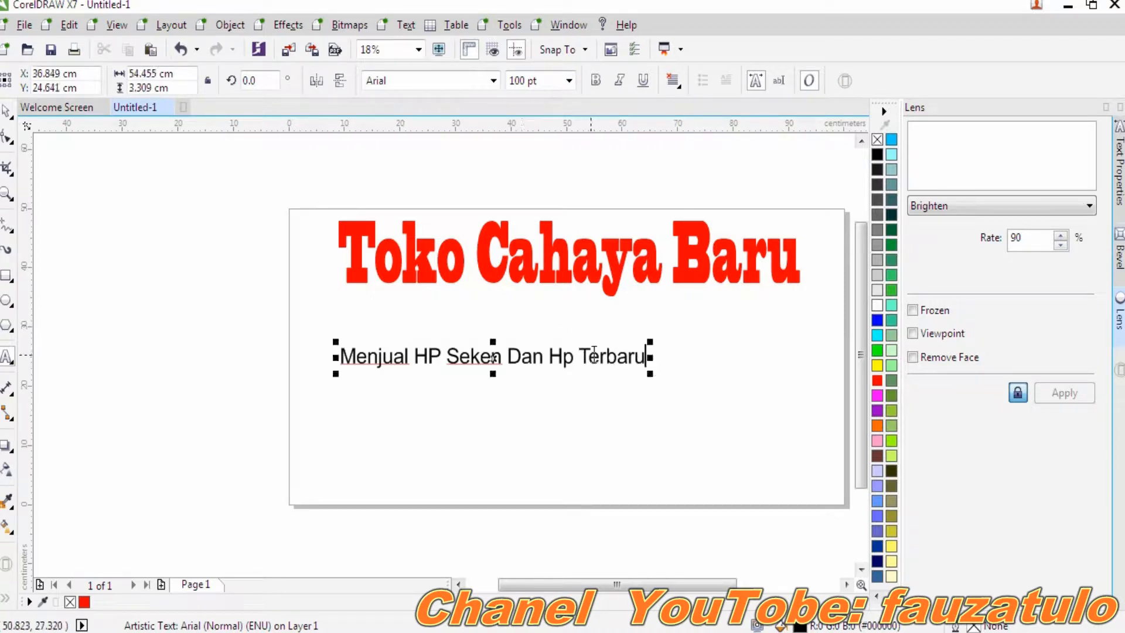
- Enlarge the subtitle and move it up just beneath the red heading
click(653, 367)
click(675, 359)
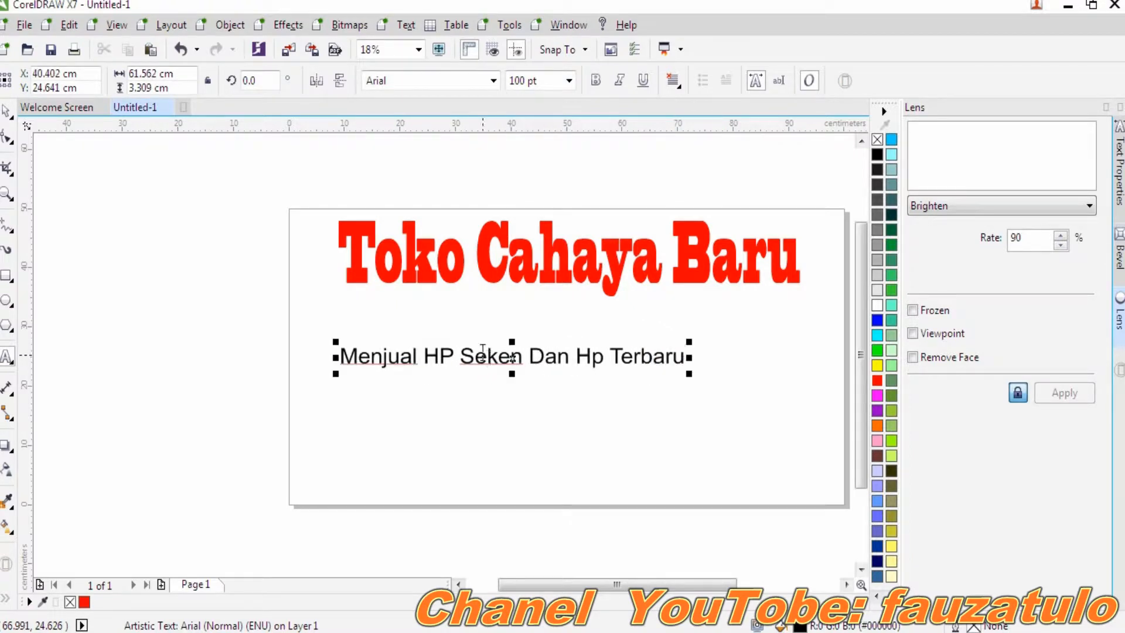
drag(513, 341, 512, 332)
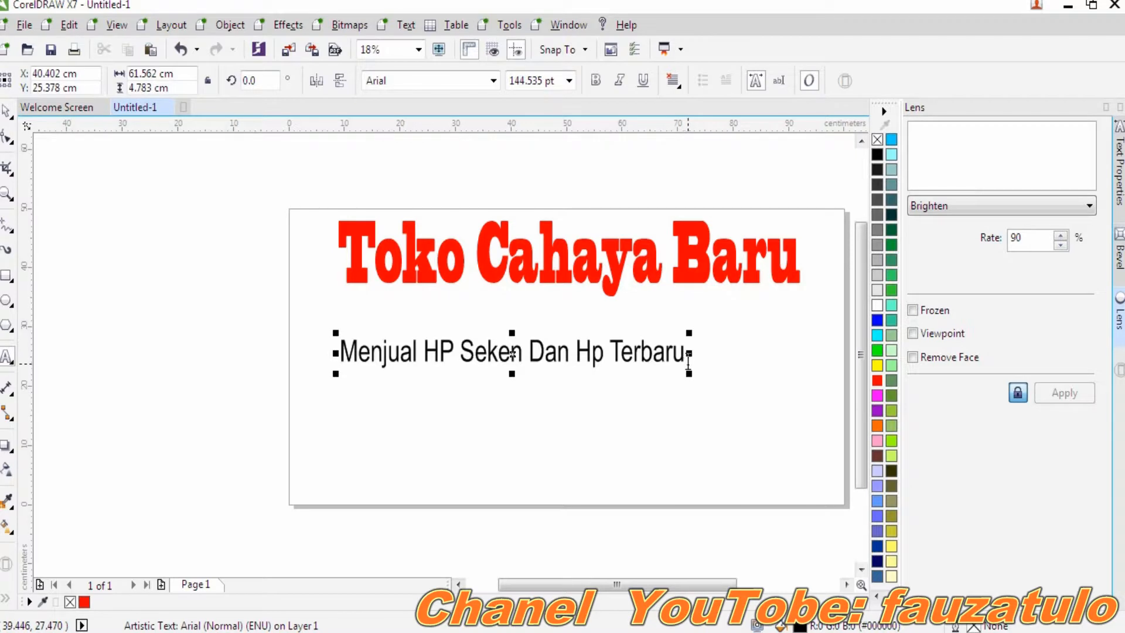
drag(689, 354, 714, 353)
drag(532, 354, 556, 319)
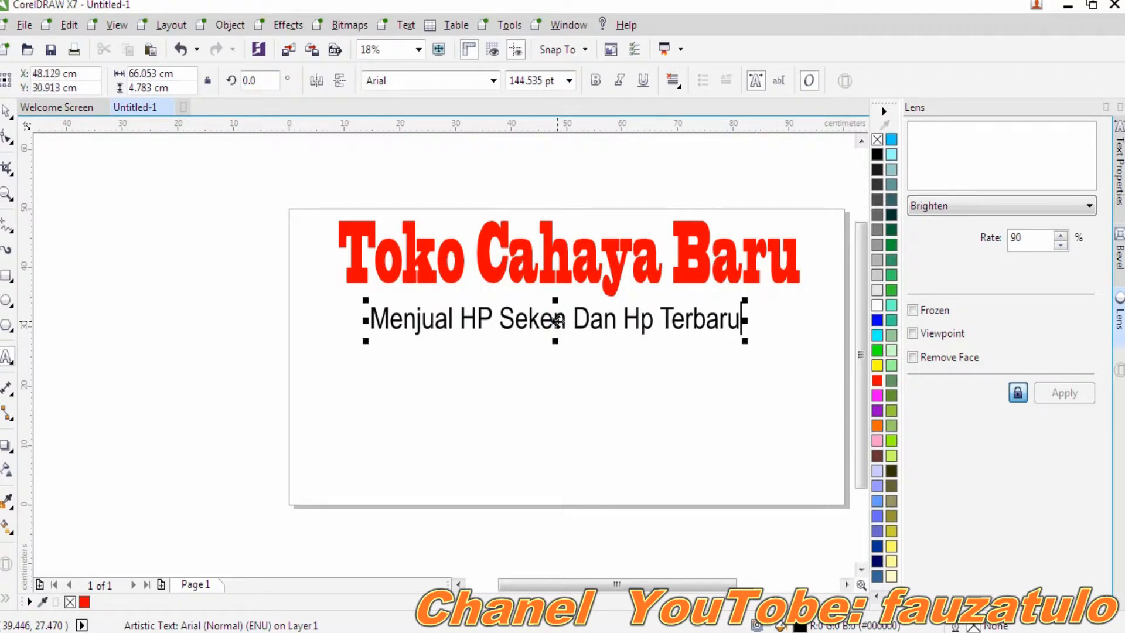
- Dismiss the low battery warning and select the whole subtitle line
drag(739, 321, 701, 323)
click(679, 341)
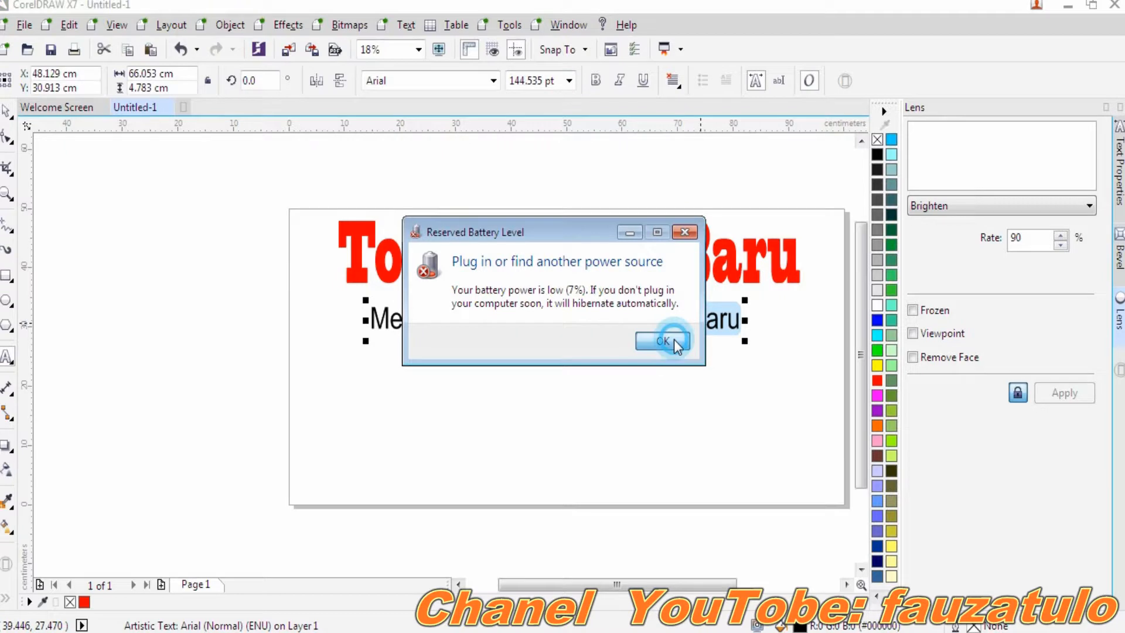
click(740, 322)
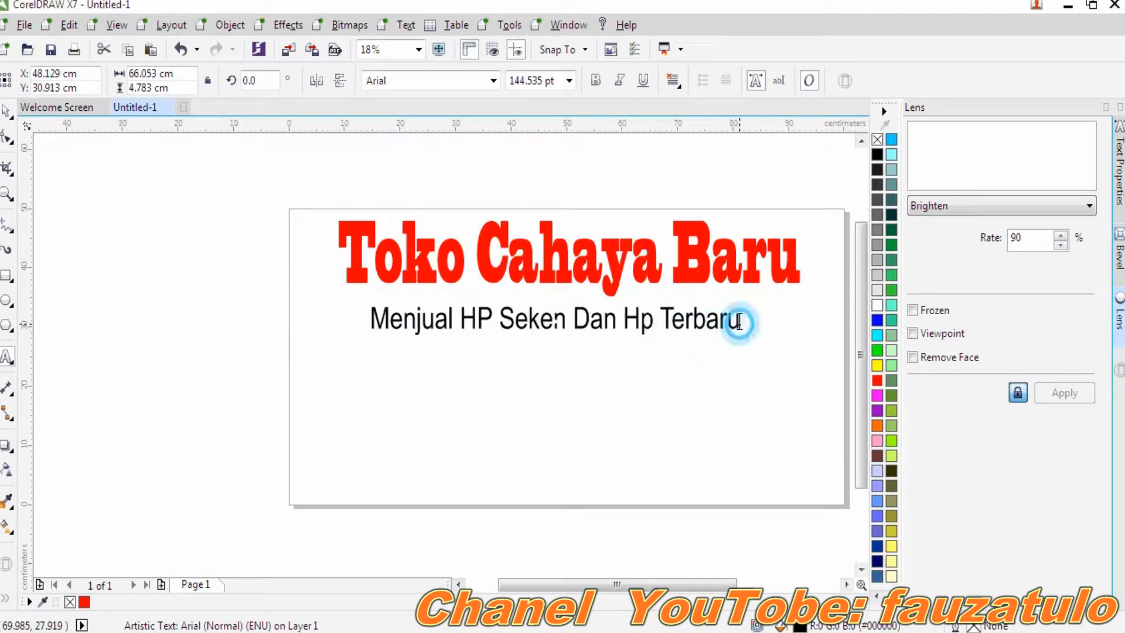
drag(740, 322, 369, 322)
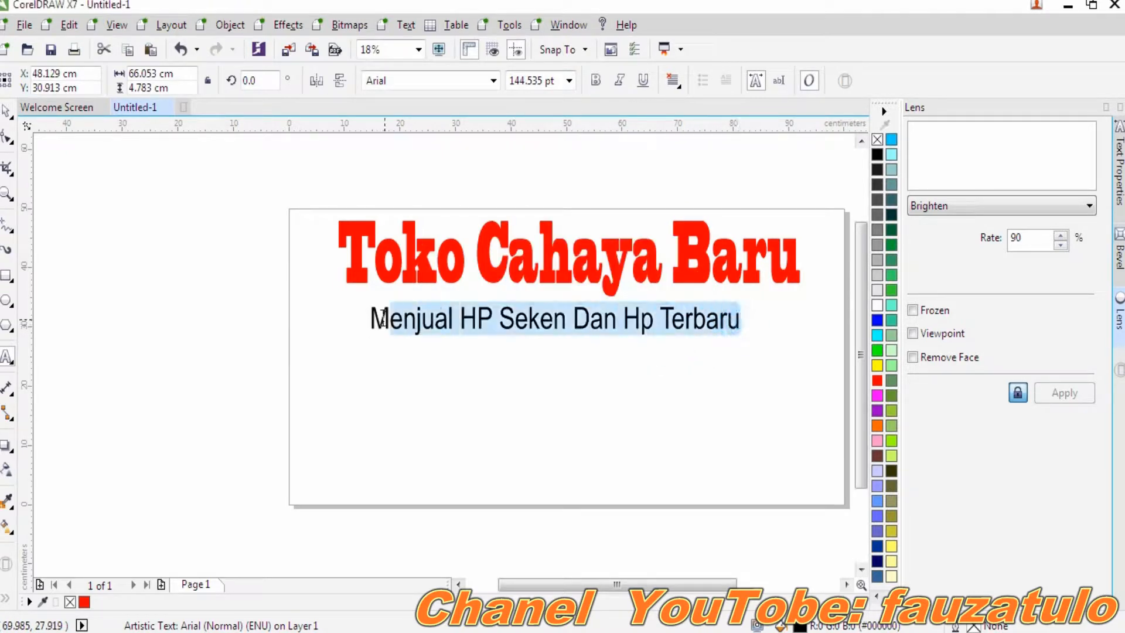
- Set the subtitle in Bernard MT Condensed and widen it toward the heading's width
click(493, 81)
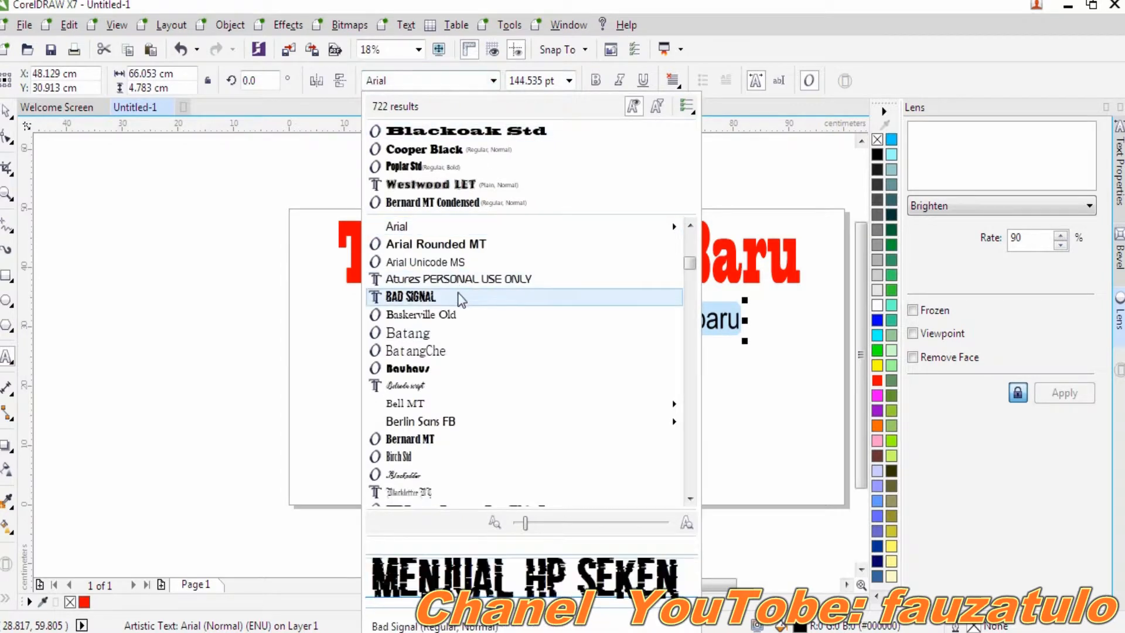
click(465, 439)
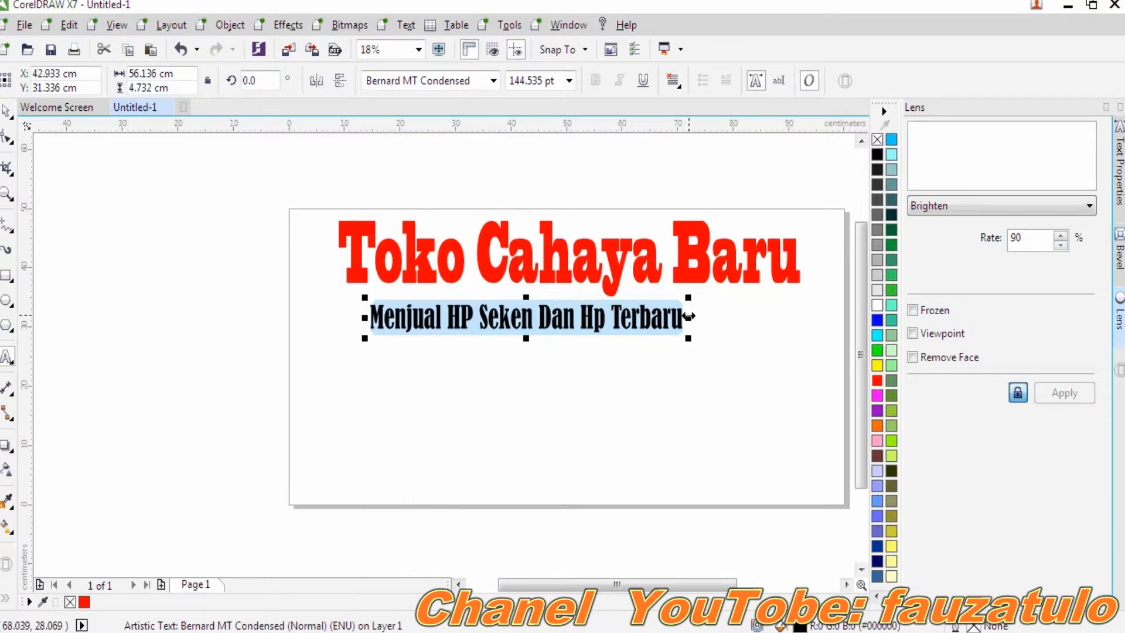
drag(690, 317, 756, 316)
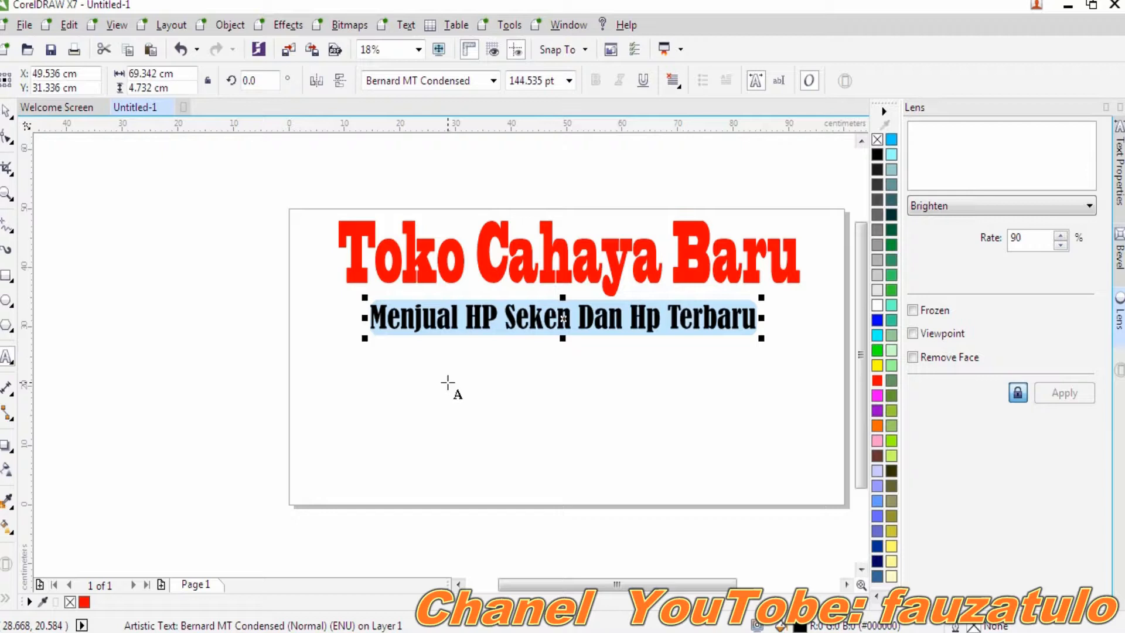
- Start a 100 pt text line below the subtitle and type the shop's street address
click(6, 114)
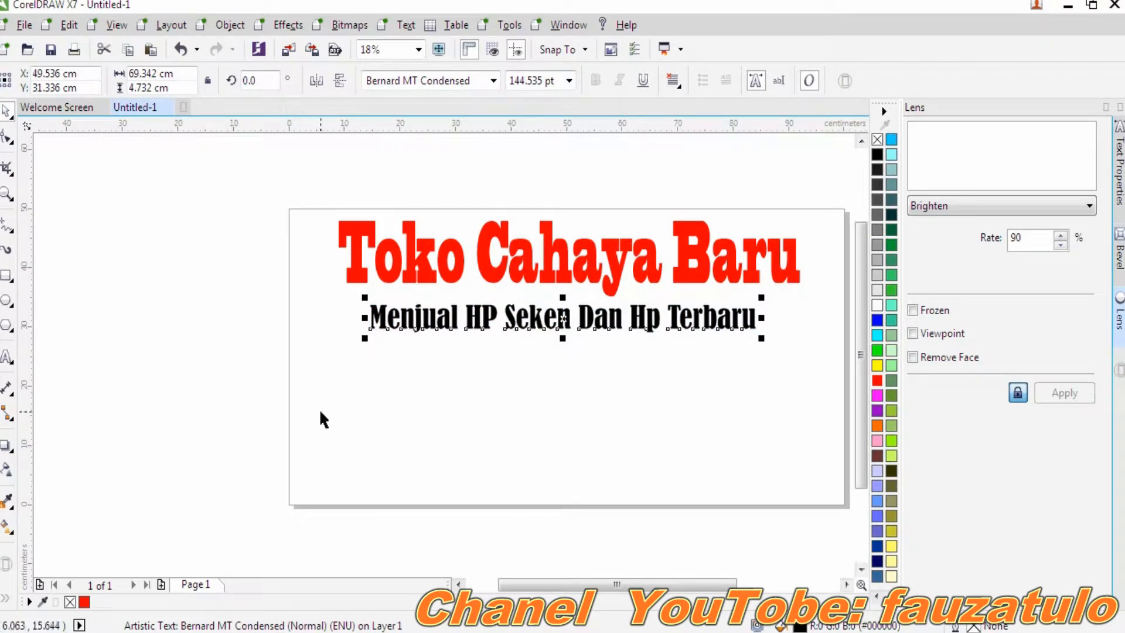
click(7, 356)
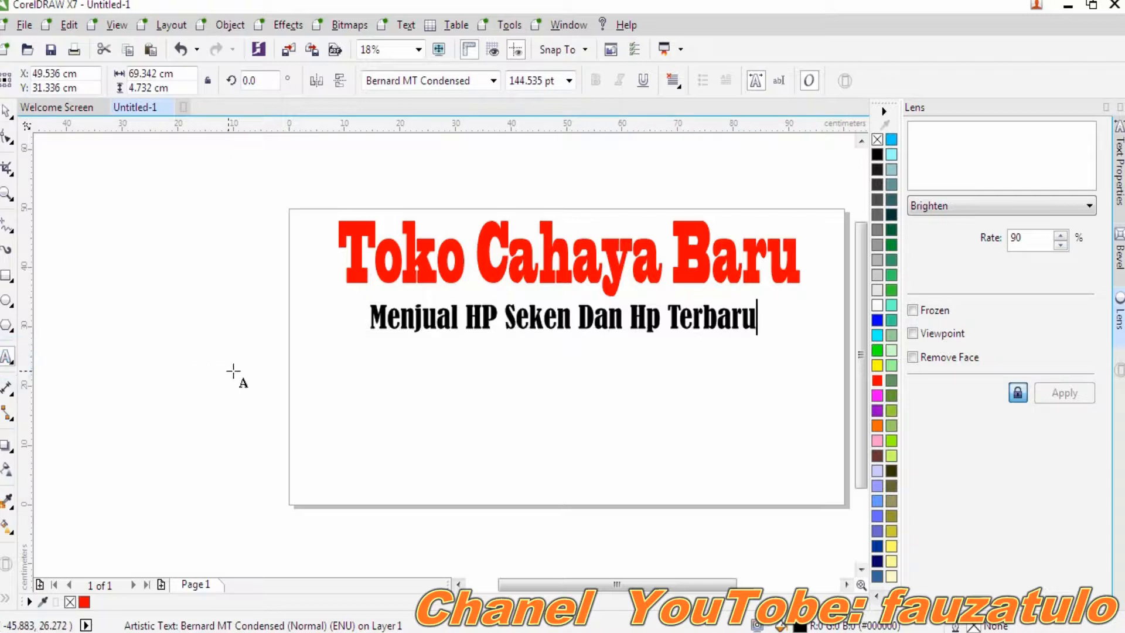
click(337, 379)
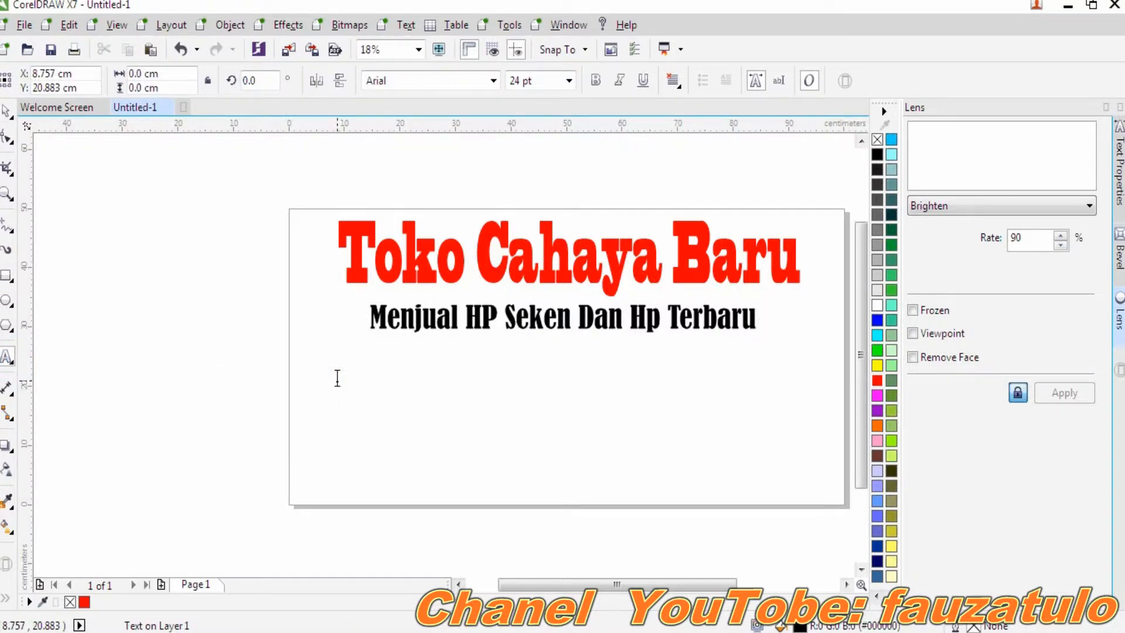
click(569, 82)
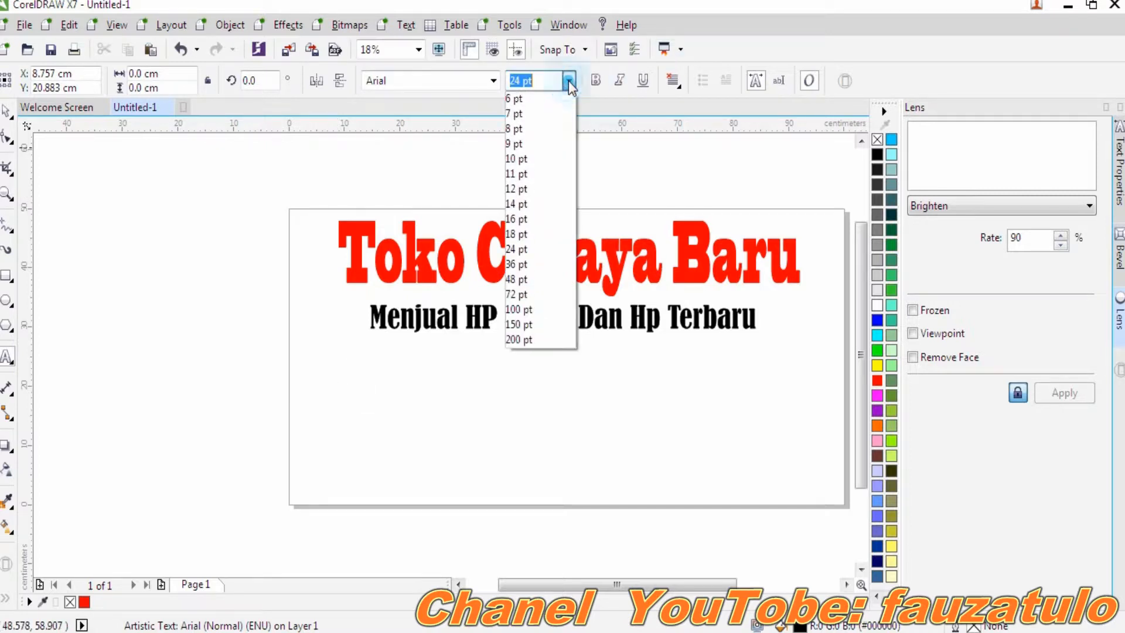
click(522, 308)
text(alamat)
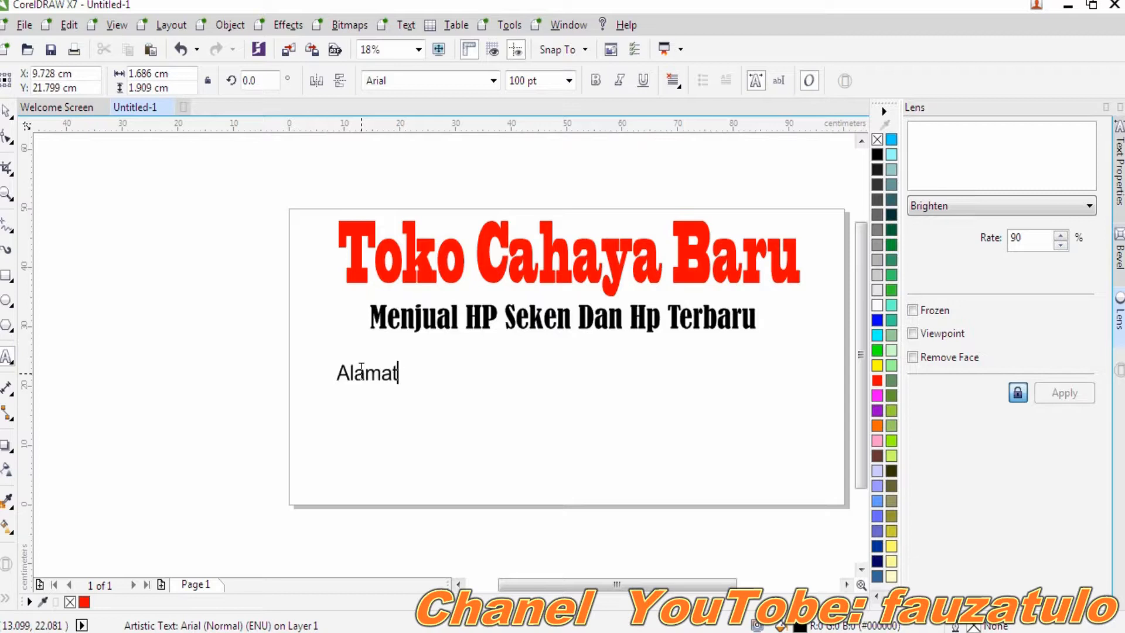
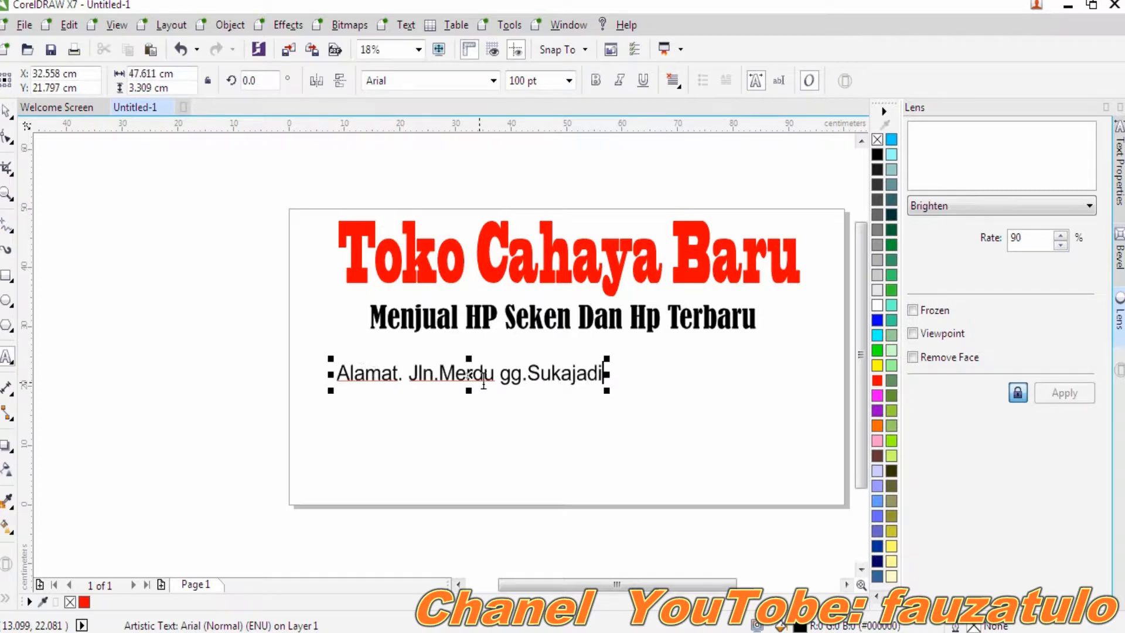
- Fix the capitalisation and typos in the address and complete its final part
click(514, 381)
key(BackSpace)
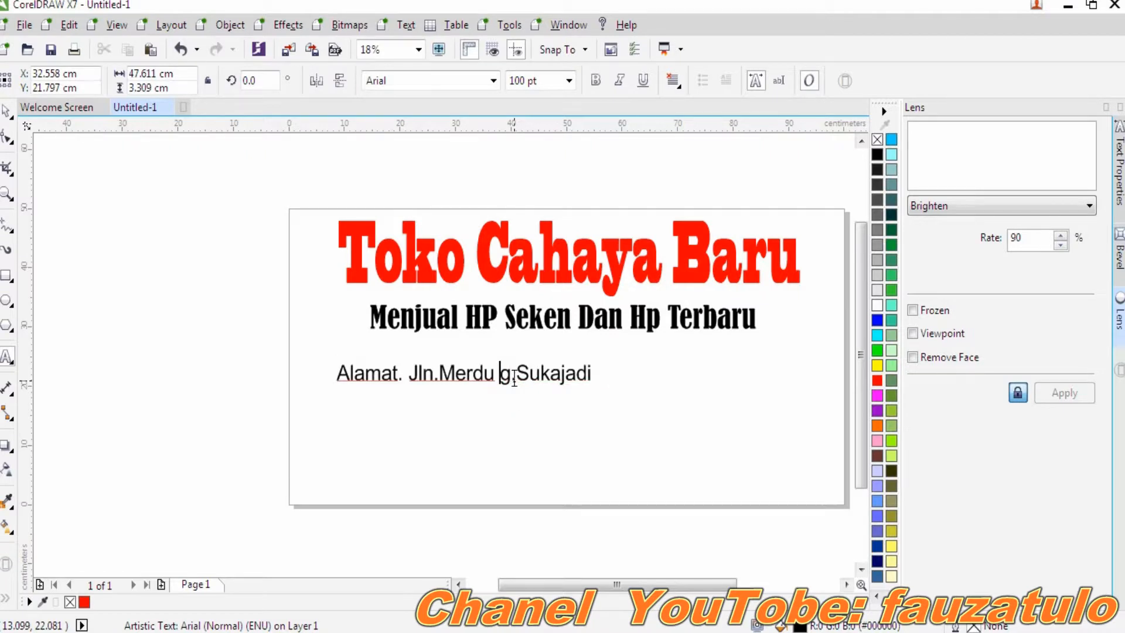
text(G)
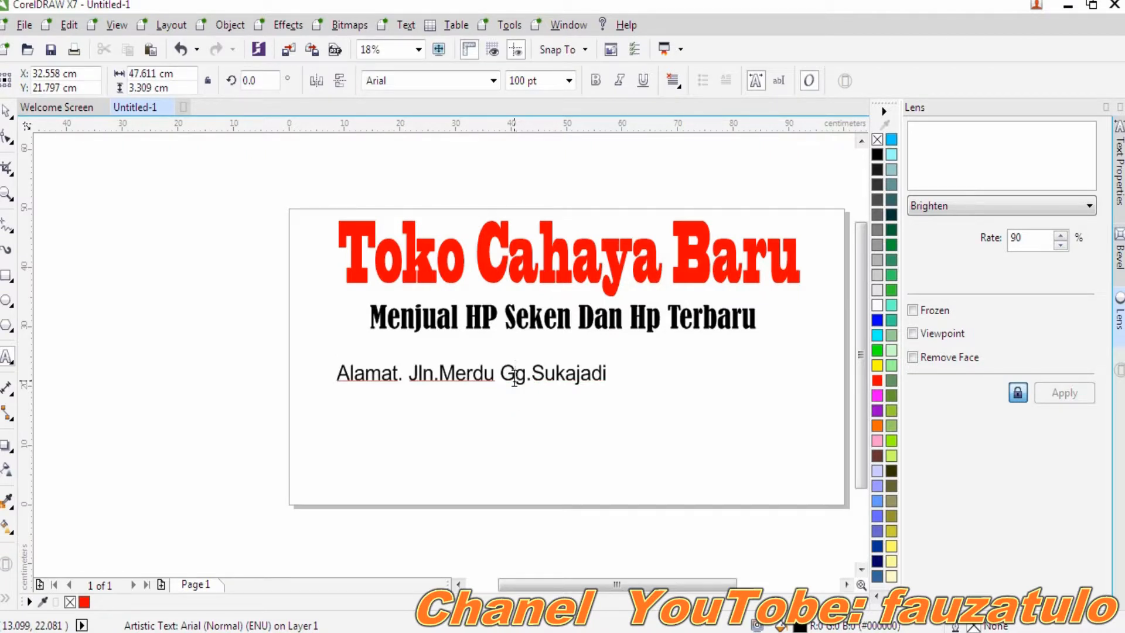
click(605, 374)
key(BackSpace)
key(BackSpace)
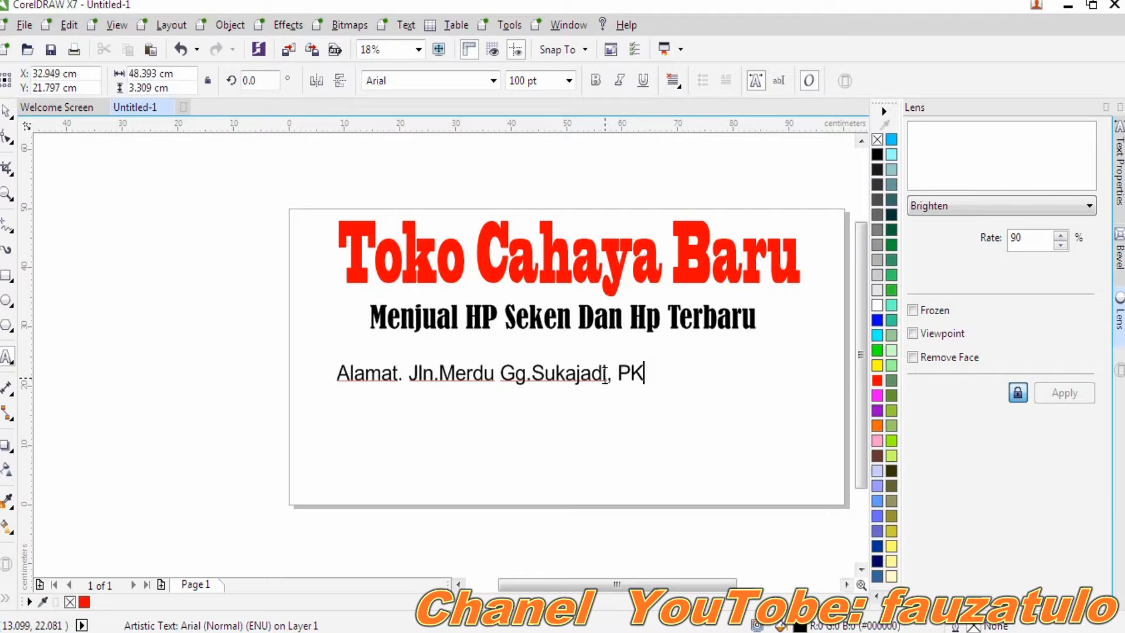
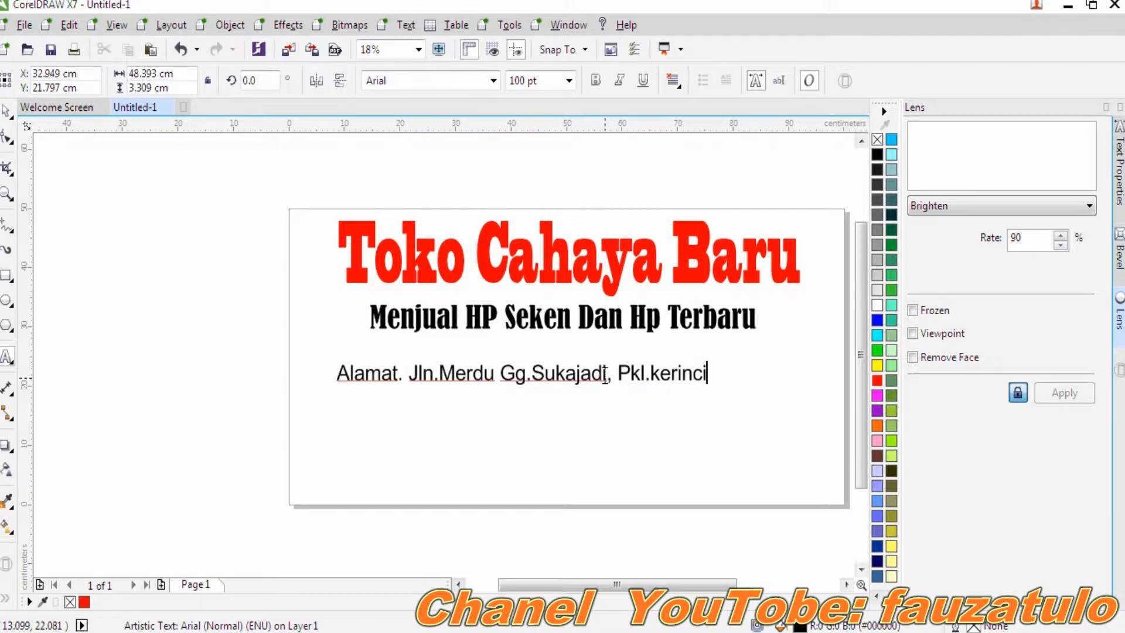
click(715, 443)
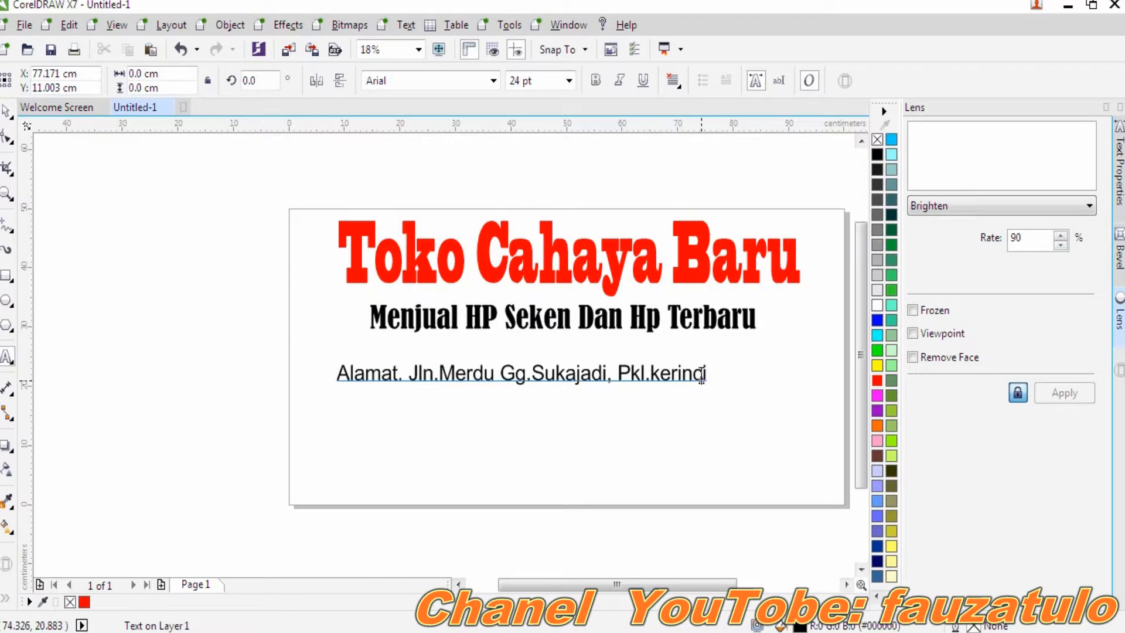
click(705, 372)
- Set the address text in Cooper Std Black
drag(702, 373, 246, 382)
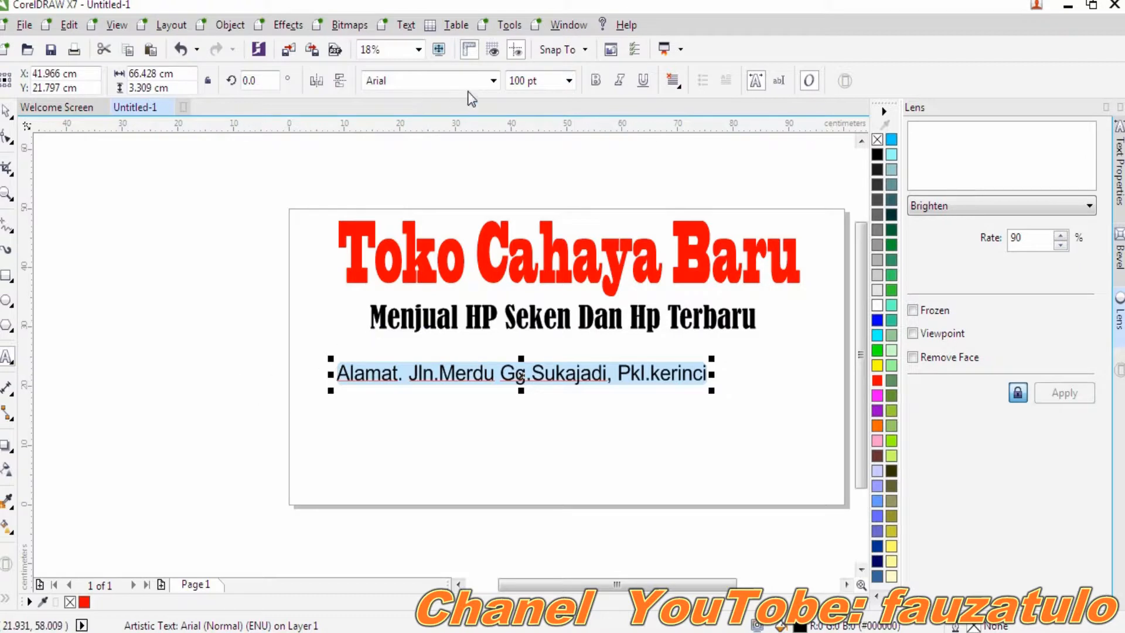
click(493, 80)
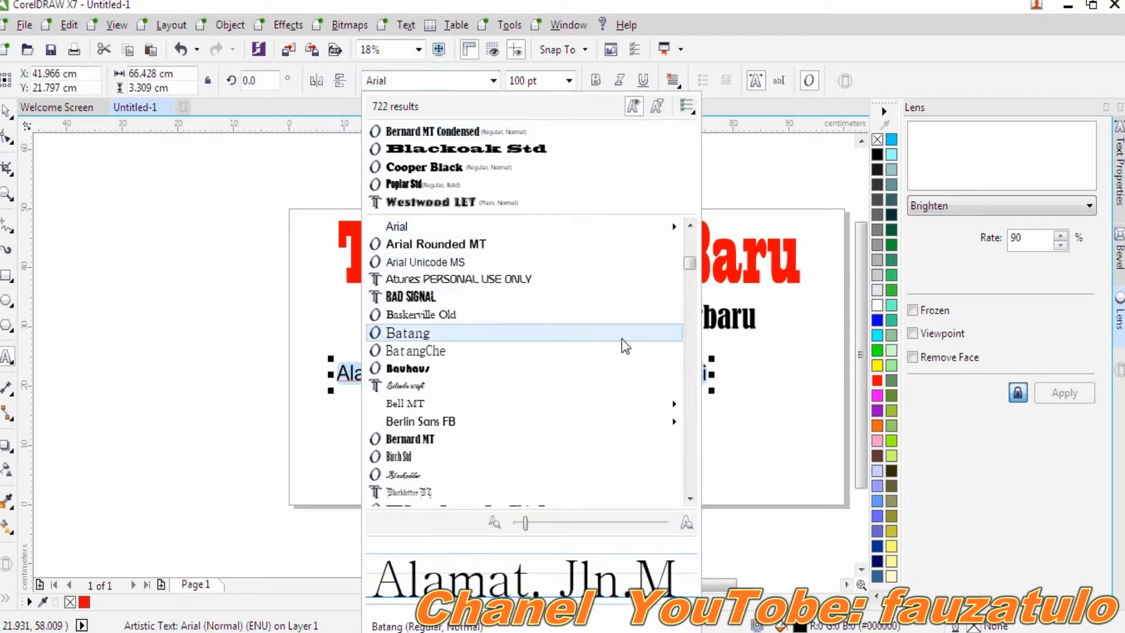
drag(688, 266, 694, 302)
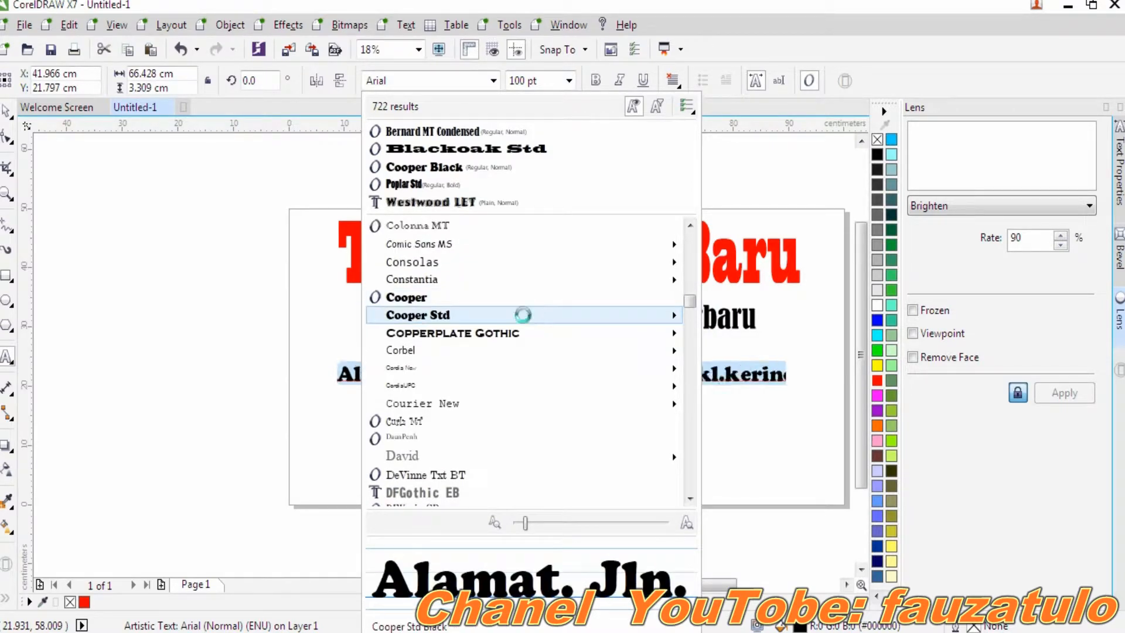
click(520, 310)
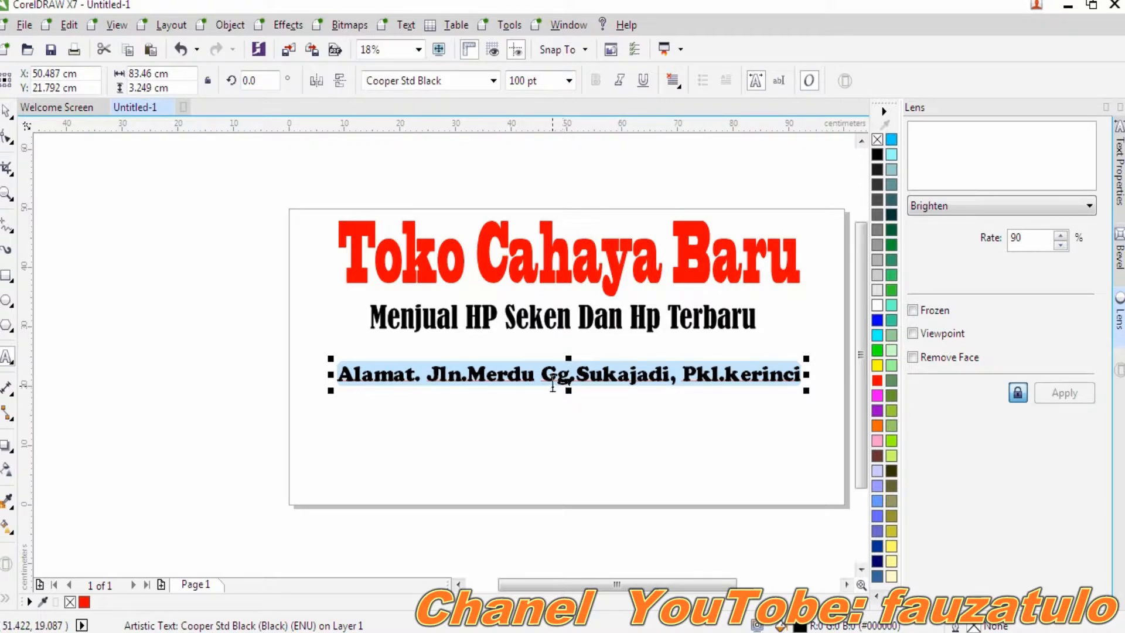
- Move the address just under the subtitle, colour it magenta, and open Downloads
click(566, 372)
drag(566, 372, 562, 351)
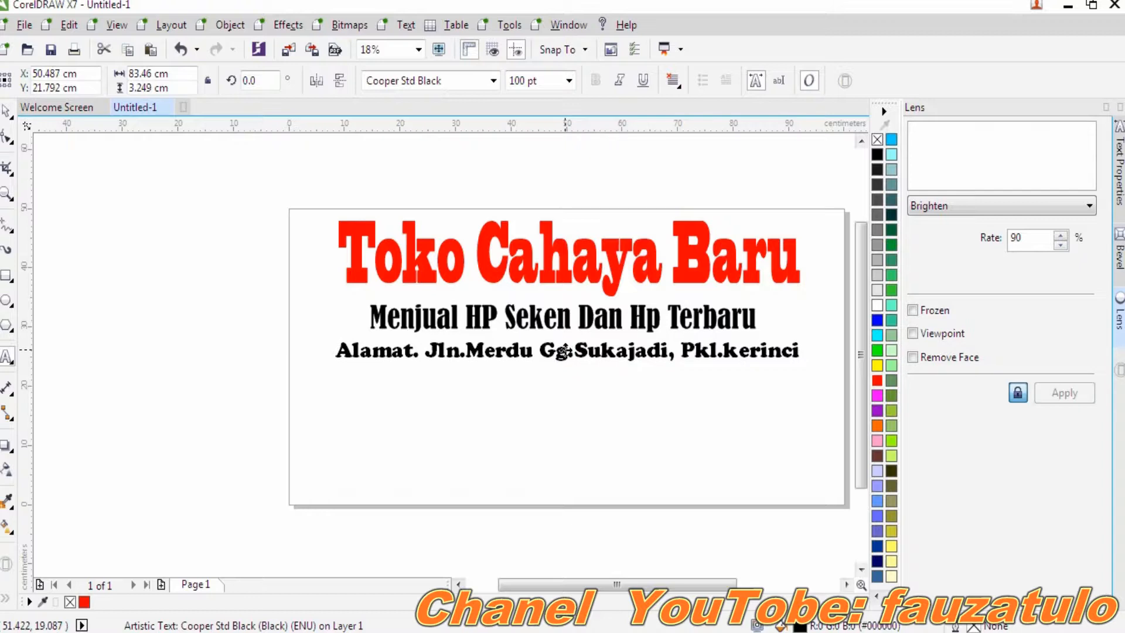
click(563, 351)
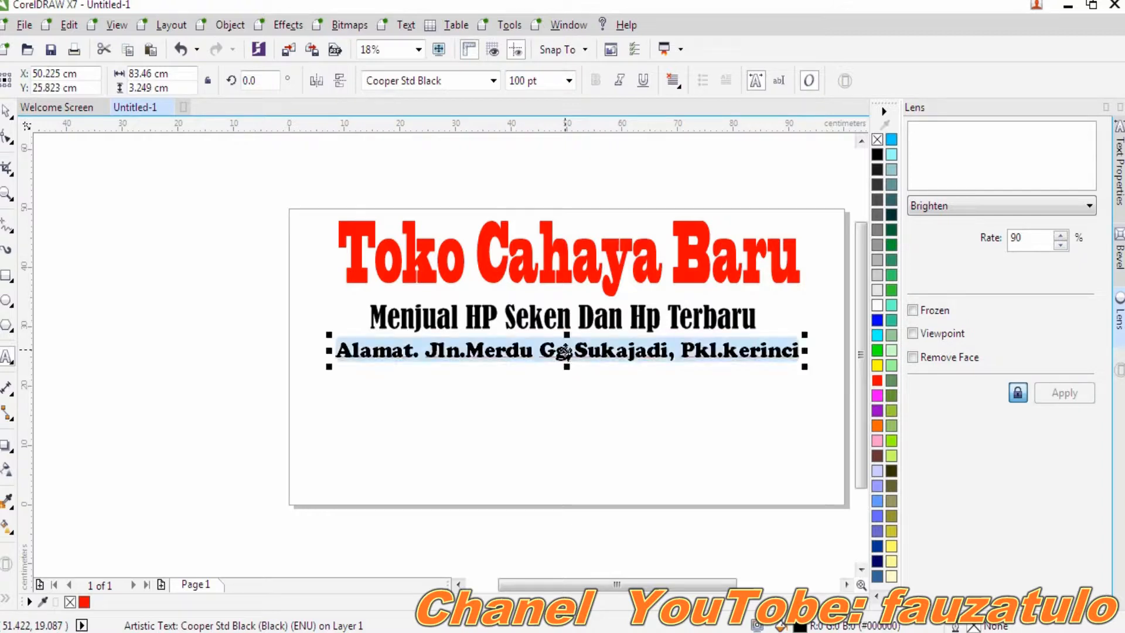
click(876, 395)
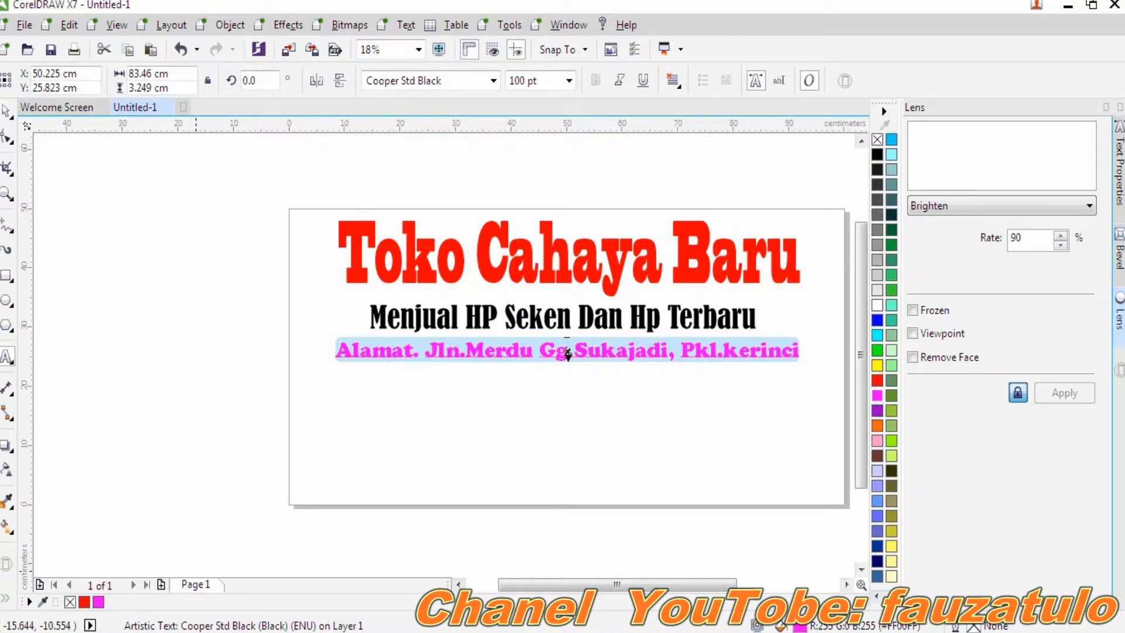
click(114, 616)
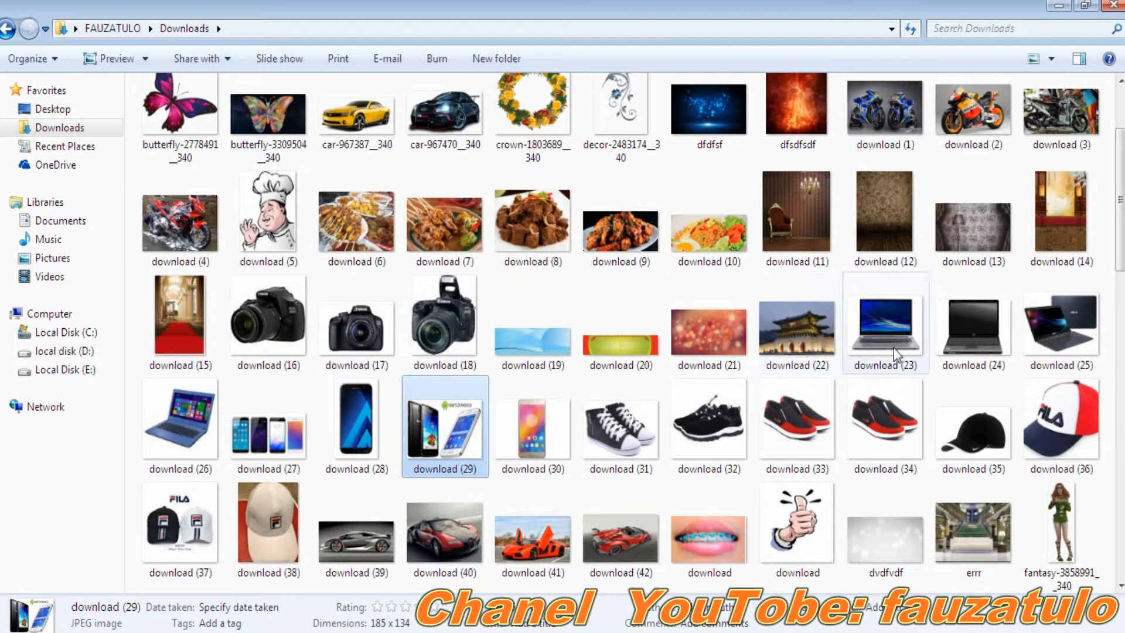
- Drag the phone picture download (28) from Downloads onto the banner page
click(536, 436)
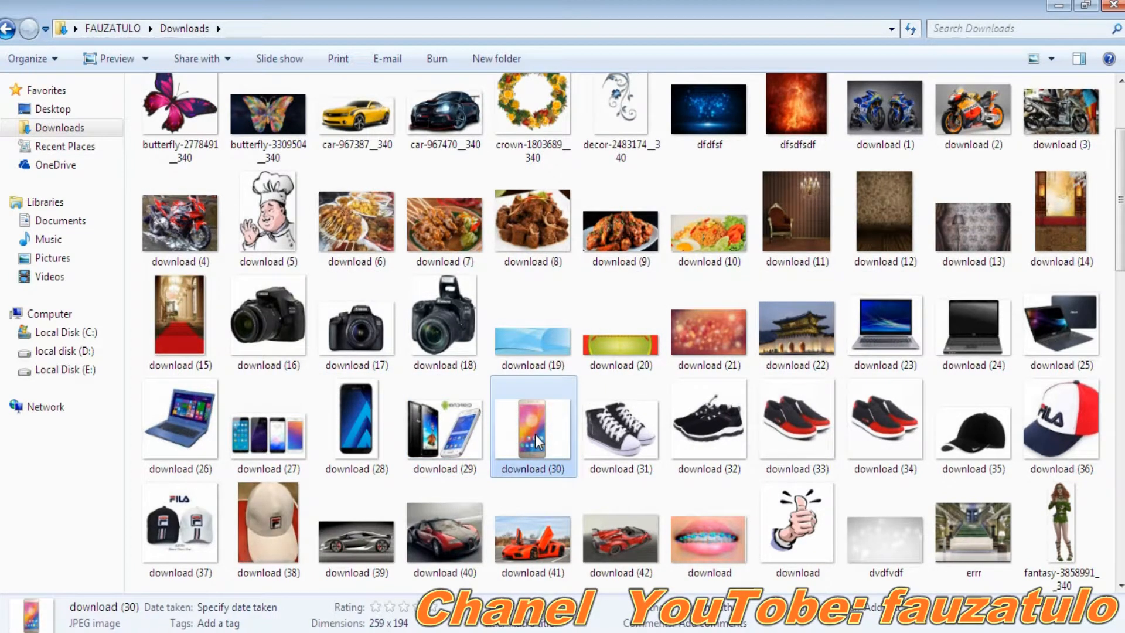
click(365, 438)
drag(365, 438, 628, 485)
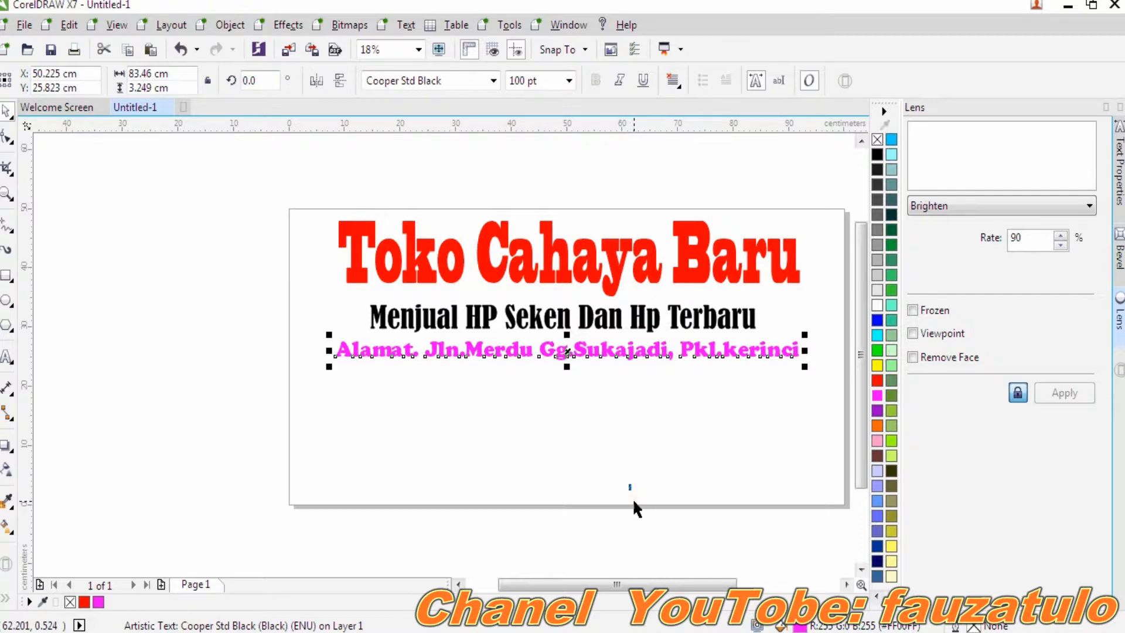
- Enlarge the phone photo to about 17.1 × 20.3 cm and move it to the banner's lower right
click(658, 479)
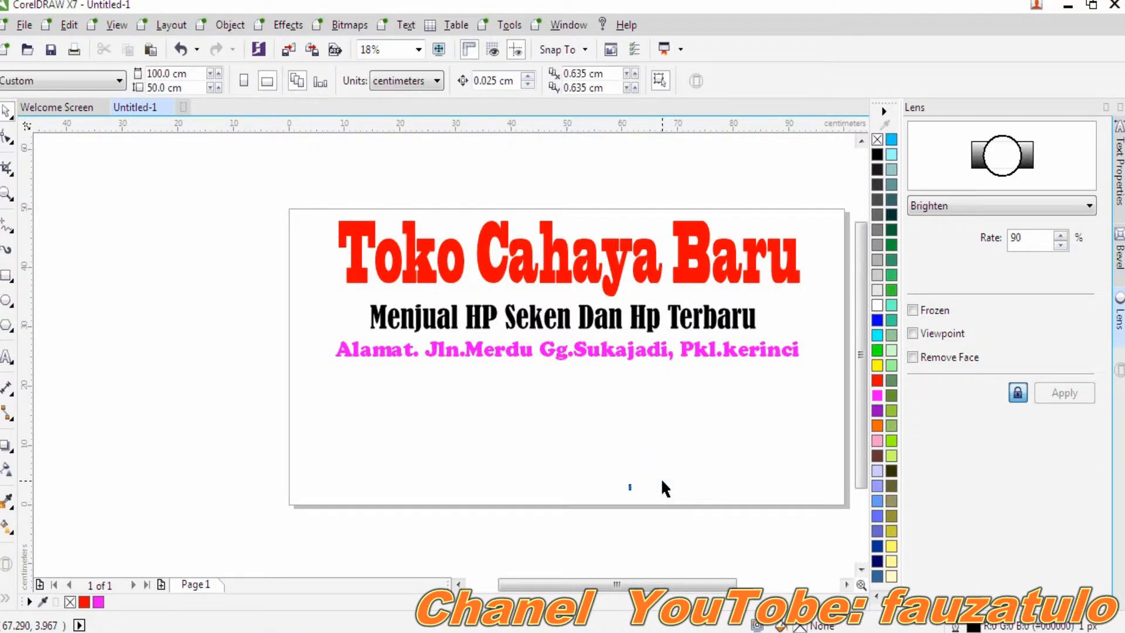
click(630, 486)
drag(628, 486, 663, 415)
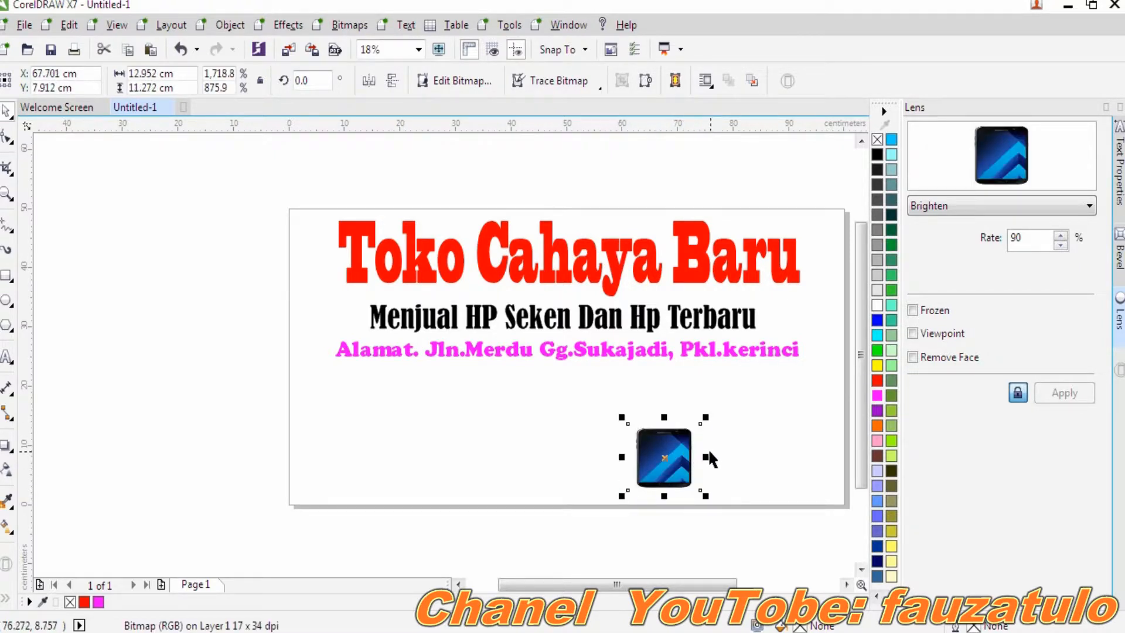
drag(706, 457, 729, 457)
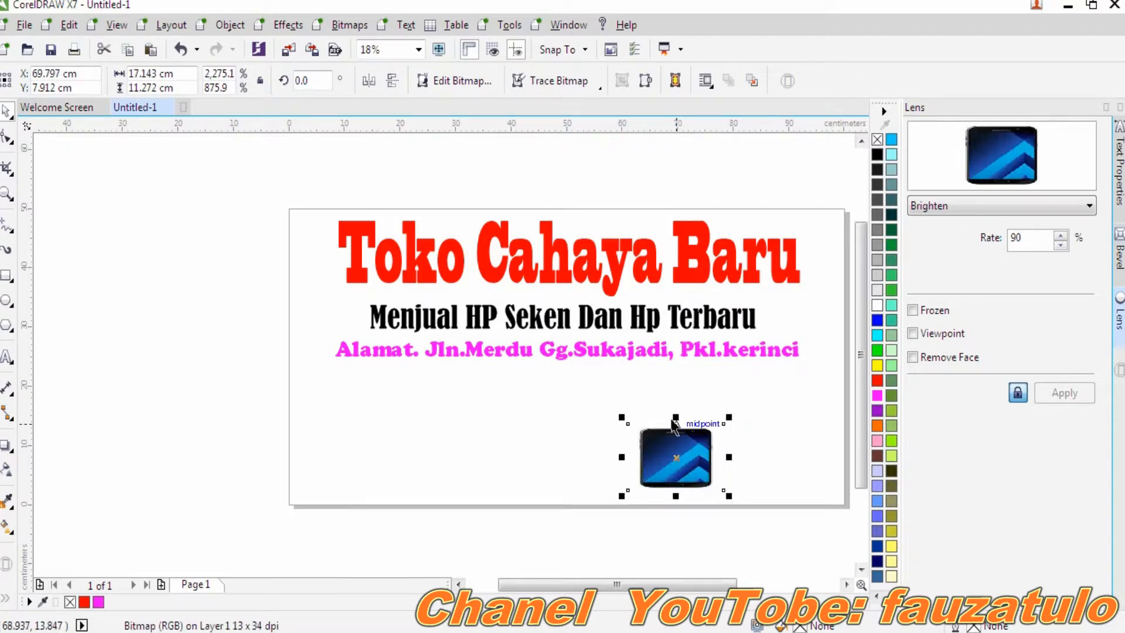
drag(674, 417, 678, 362)
drag(678, 415, 795, 429)
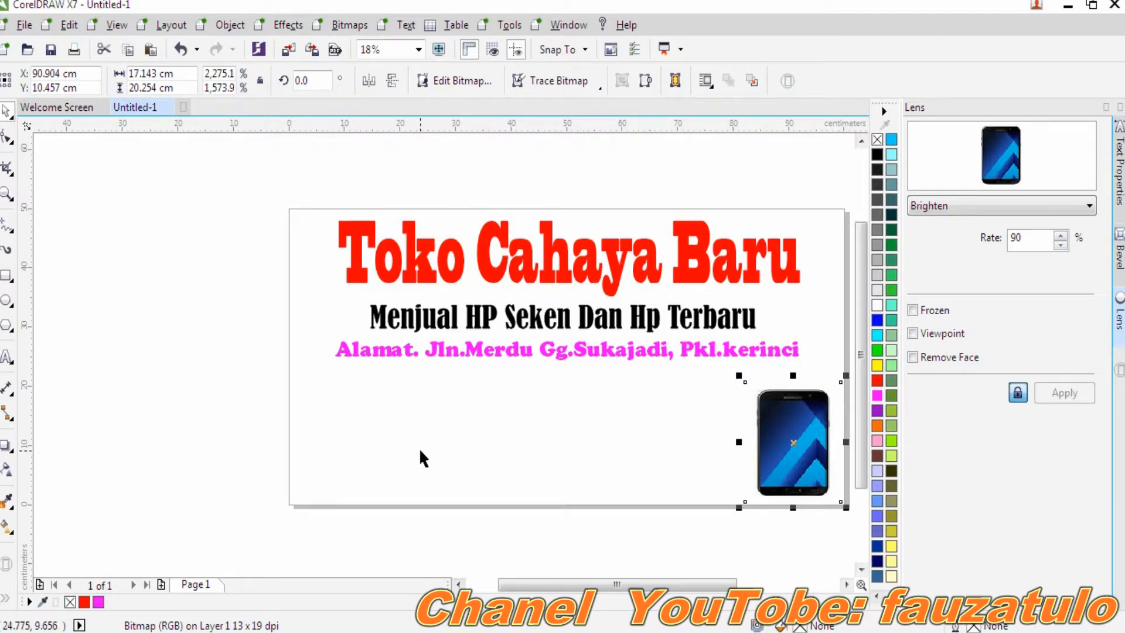
click(7, 358)
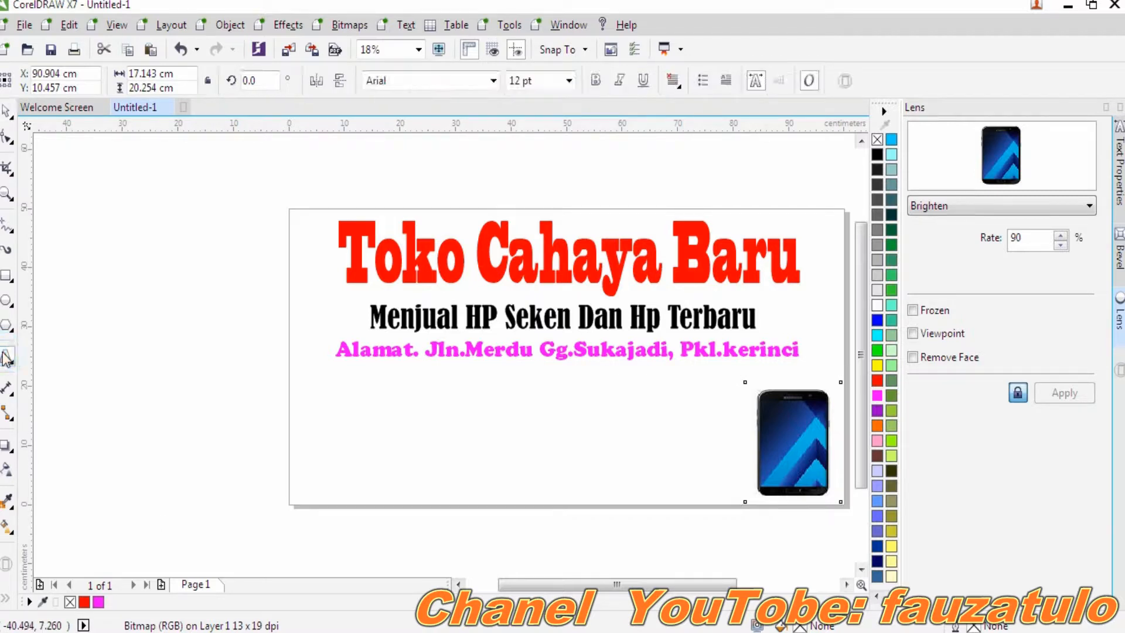
- Add a 100 pt Arial line 'Menerima Pesanan Secara Online' below the address and select it
click(366, 444)
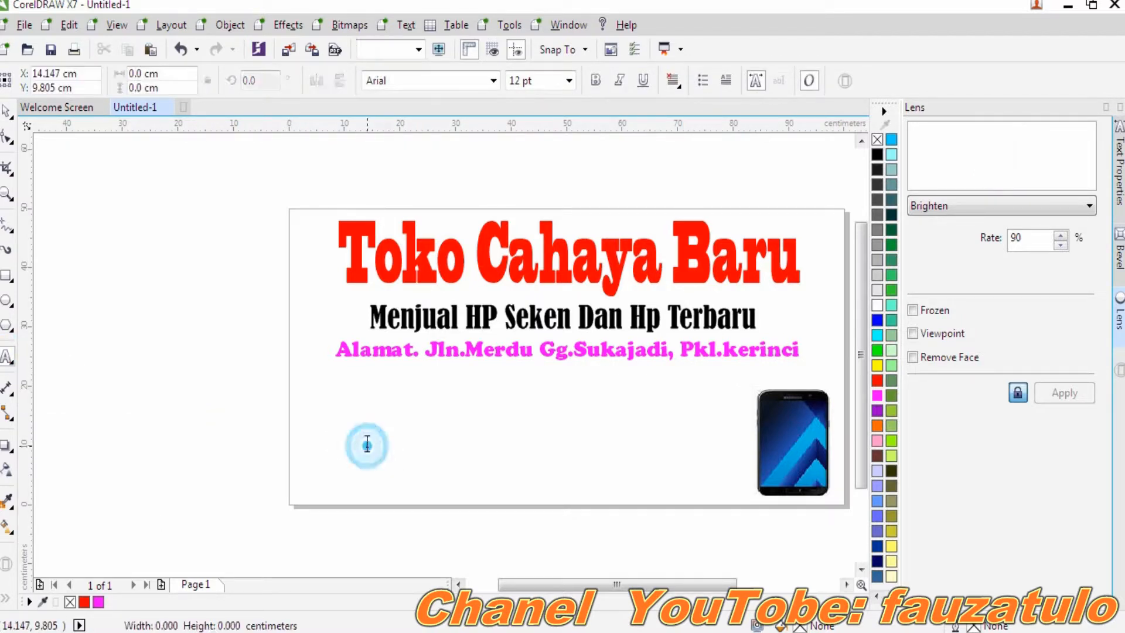
click(568, 82)
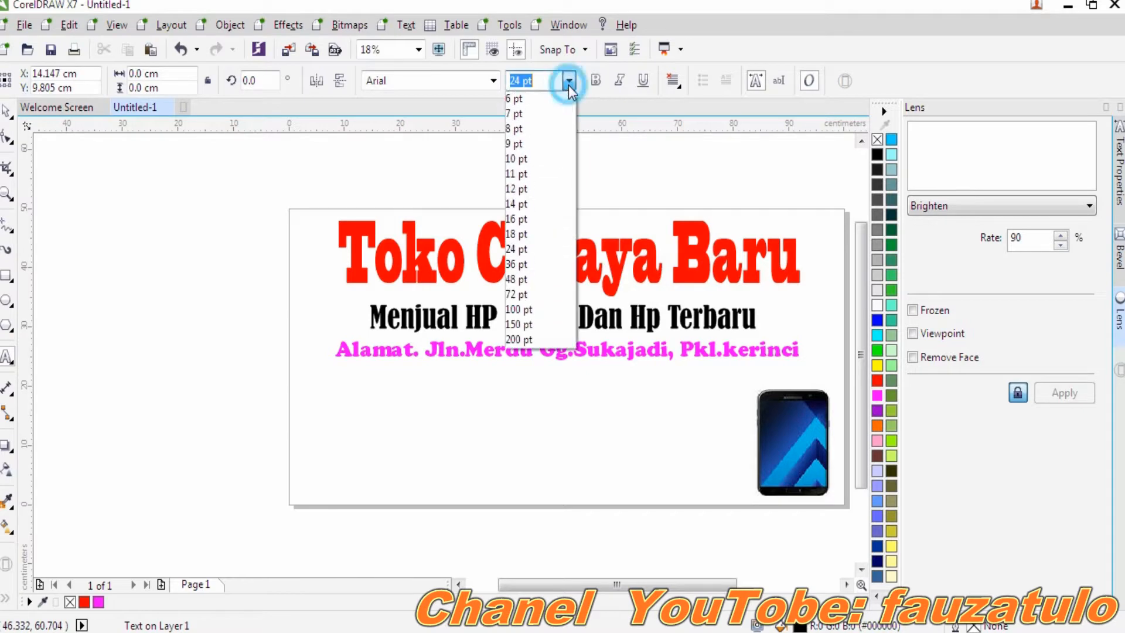
click(539, 310)
text(Menerima)
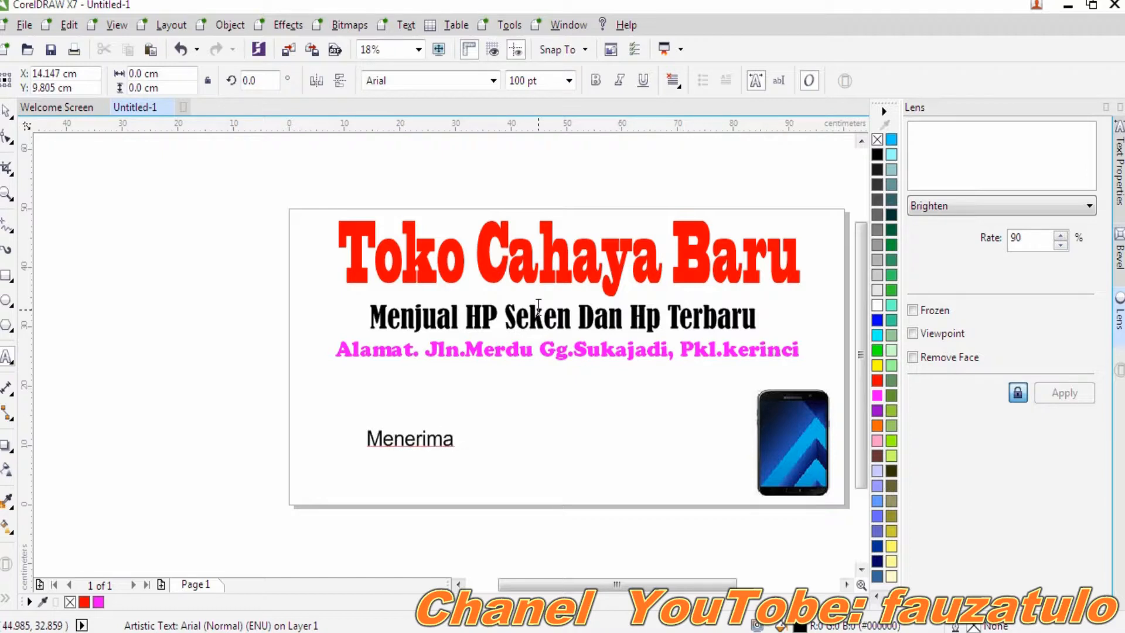
text( Pesanan Sec)
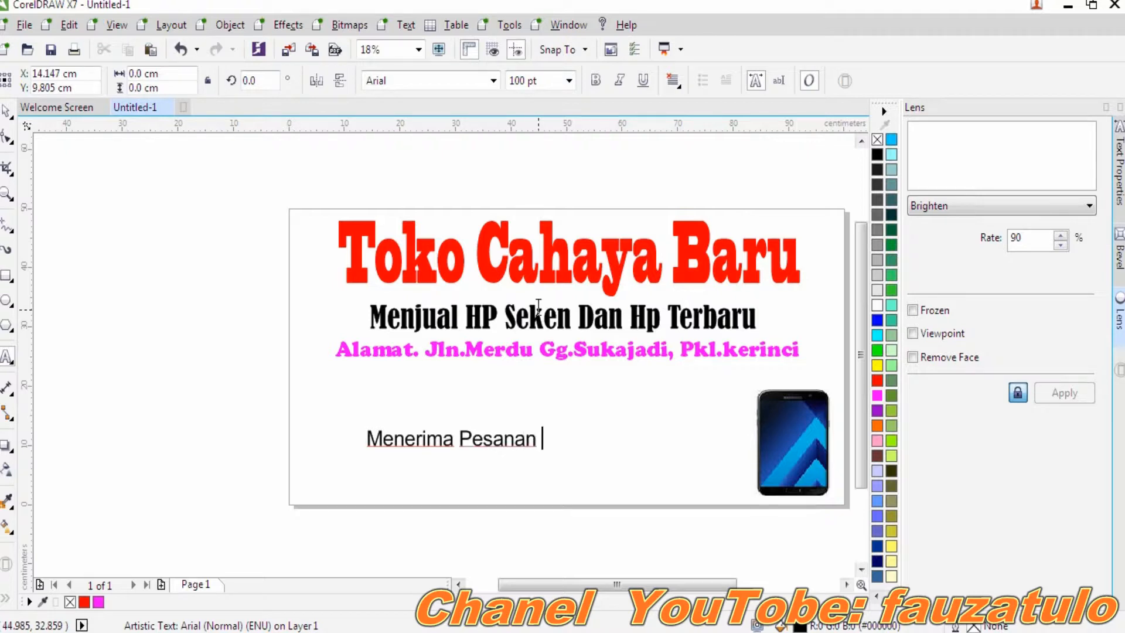
text(ara )
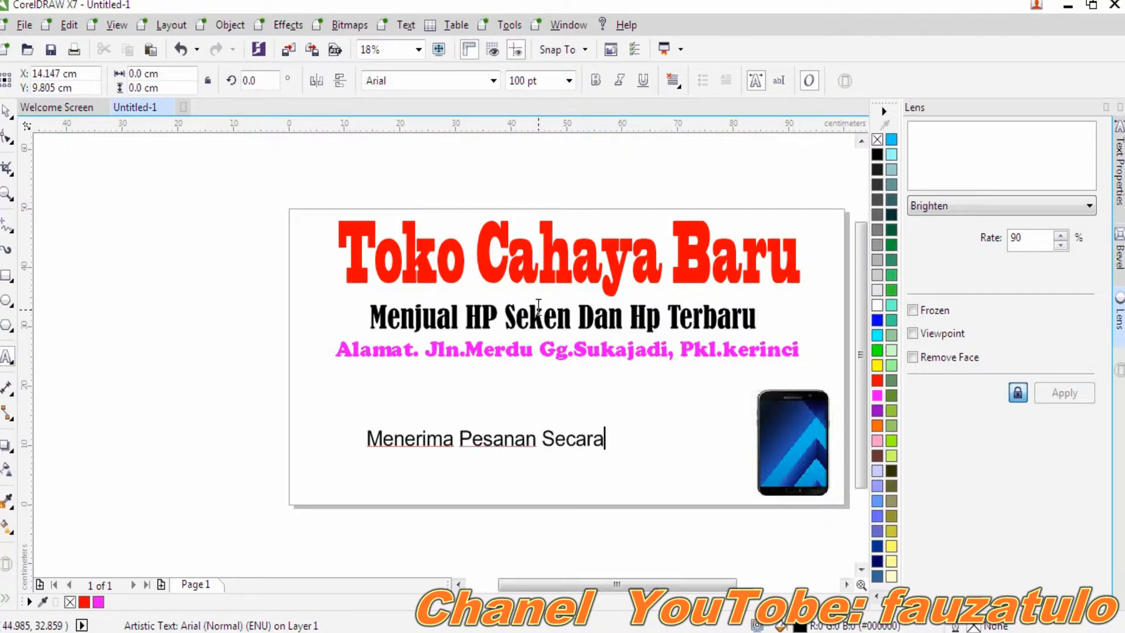
text(Online)
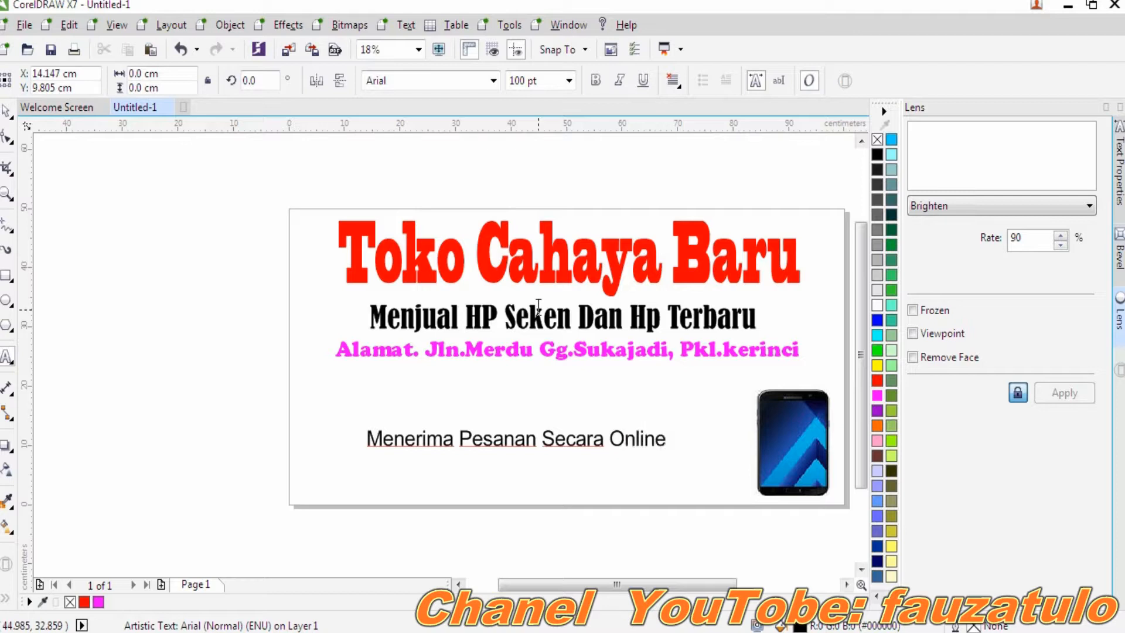
key(shift+Left)
key(shift+Left)
key(shift+Left)
key(shift+Left)
key(shift+Left)
key(shift+Left)
key(shift+Left)
key(shift+Left)
key(shift+Left)
key(shift+Left)
key(shift+Left)
key(shift+Left)
key(shift+Left)
key(shift+Left)
key(shift+Left)
key(shift+Left)
key(shift+Left)
key(shift+Left)
key(shift+Left)
key(shift+Left)
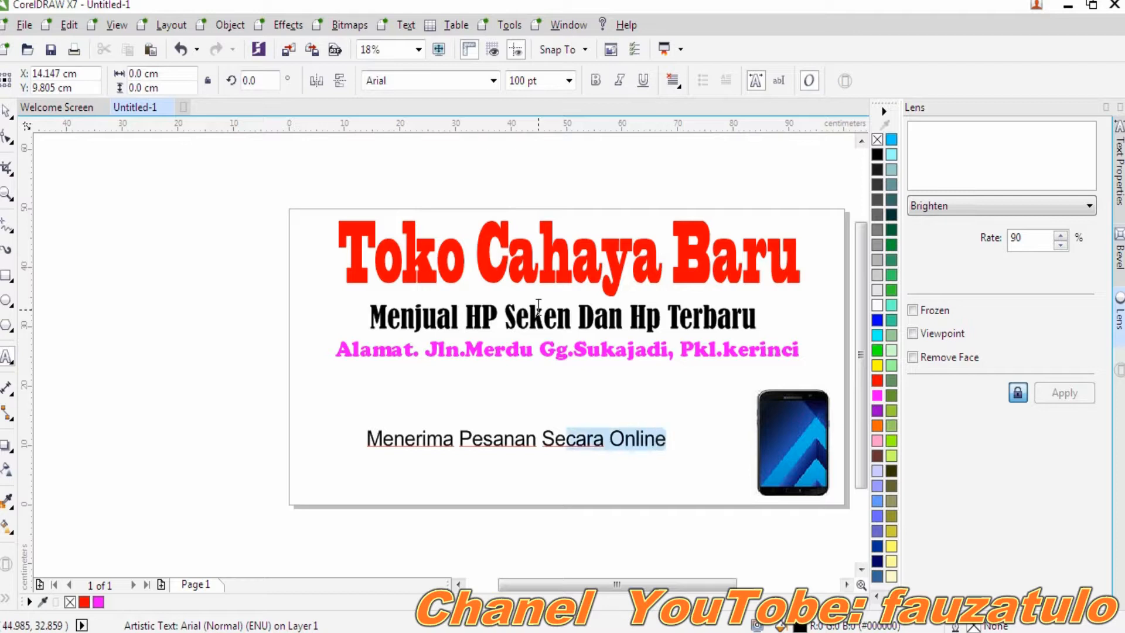
key(shift+Left)
key(shift+Left)
key(shift+Left)
key(shift+Left)
key(shift+Left)
key(shift+Left)
key(shift+Left)
key(shift+Left)
key(shift+Left)
key(shift+Left)
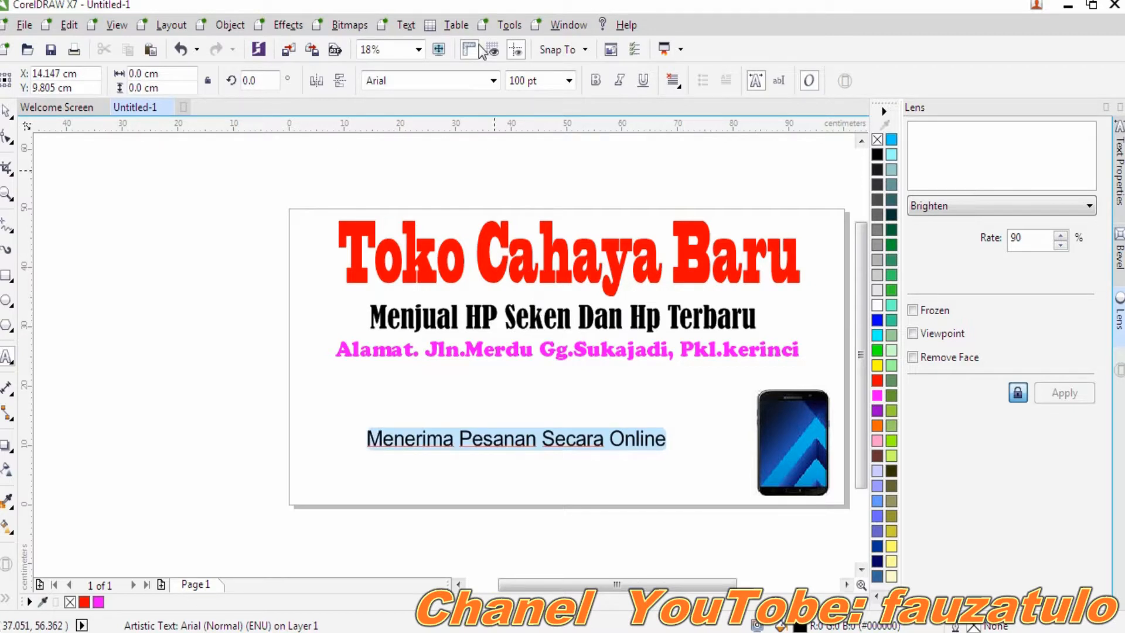
- Set the online line in Bad Signal, stretch it taller and wider, and colour it blue
click(495, 85)
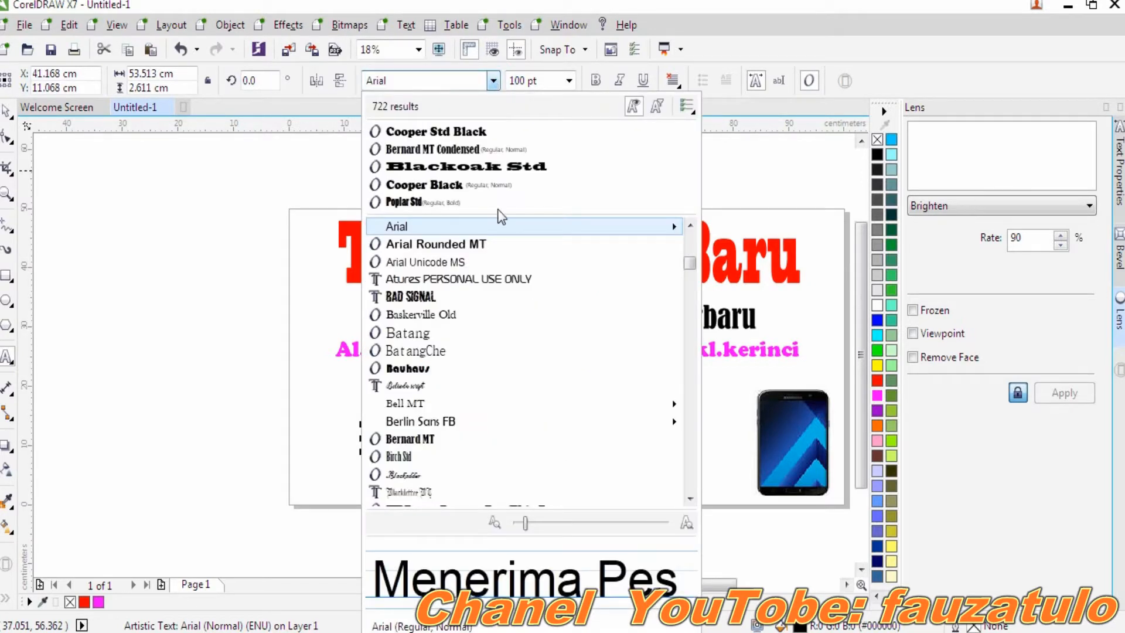
click(490, 296)
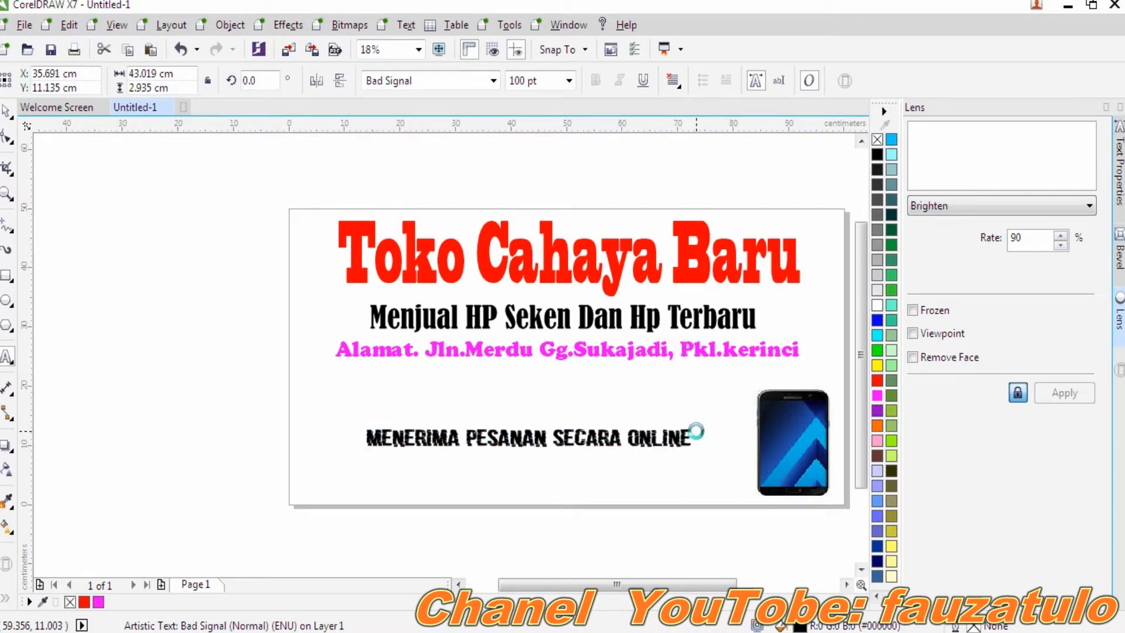
drag(529, 422, 528, 414)
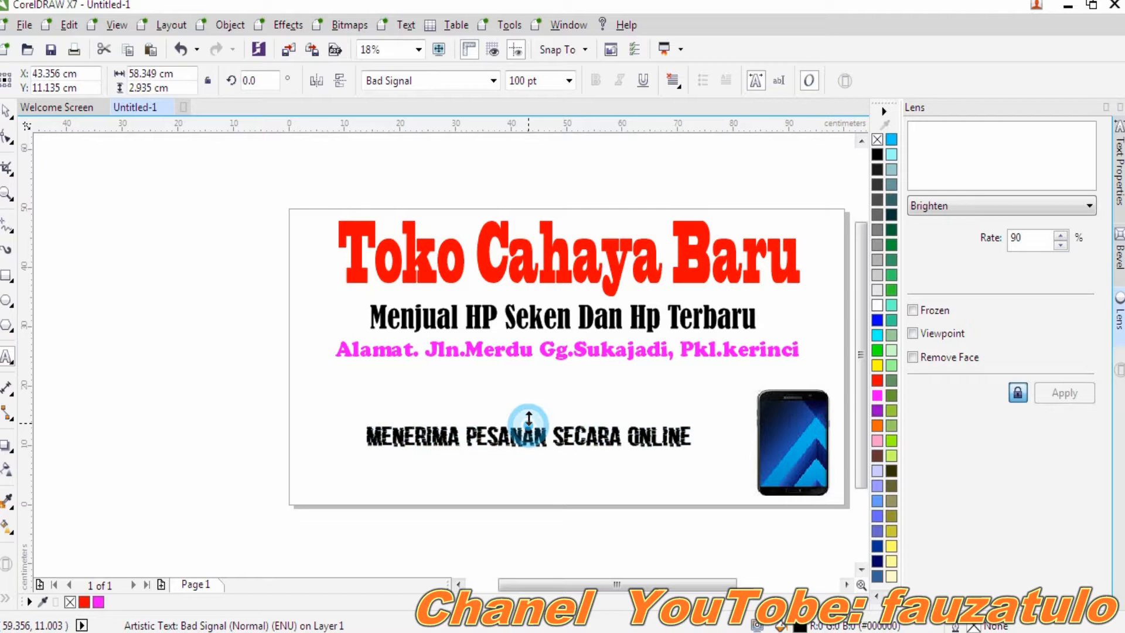
drag(354, 431, 291, 430)
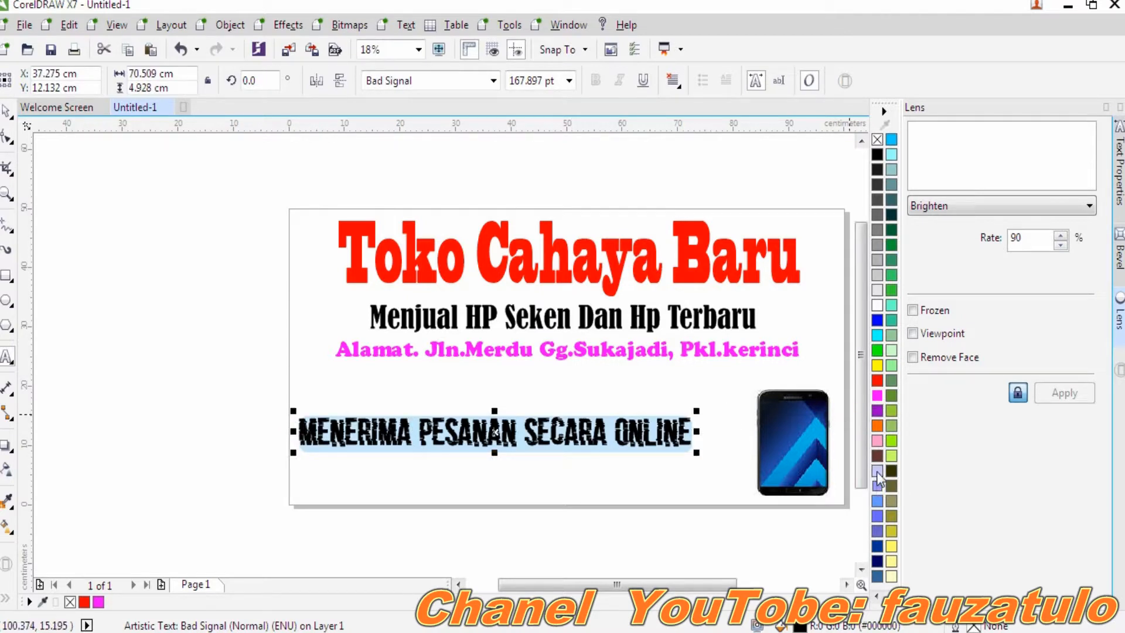
click(877, 320)
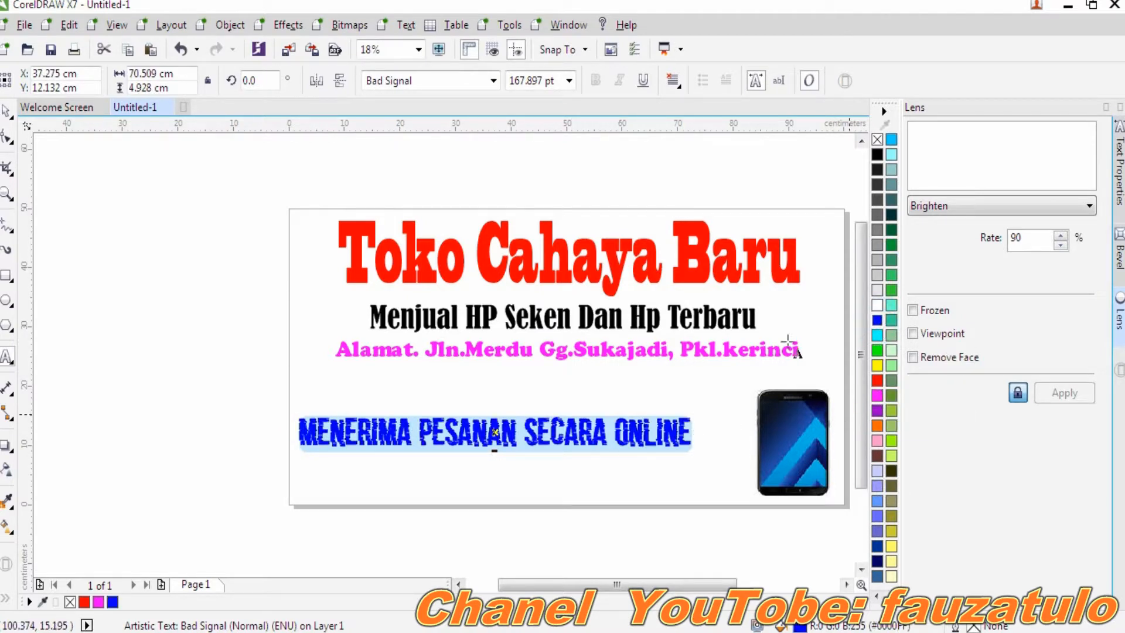
click(628, 381)
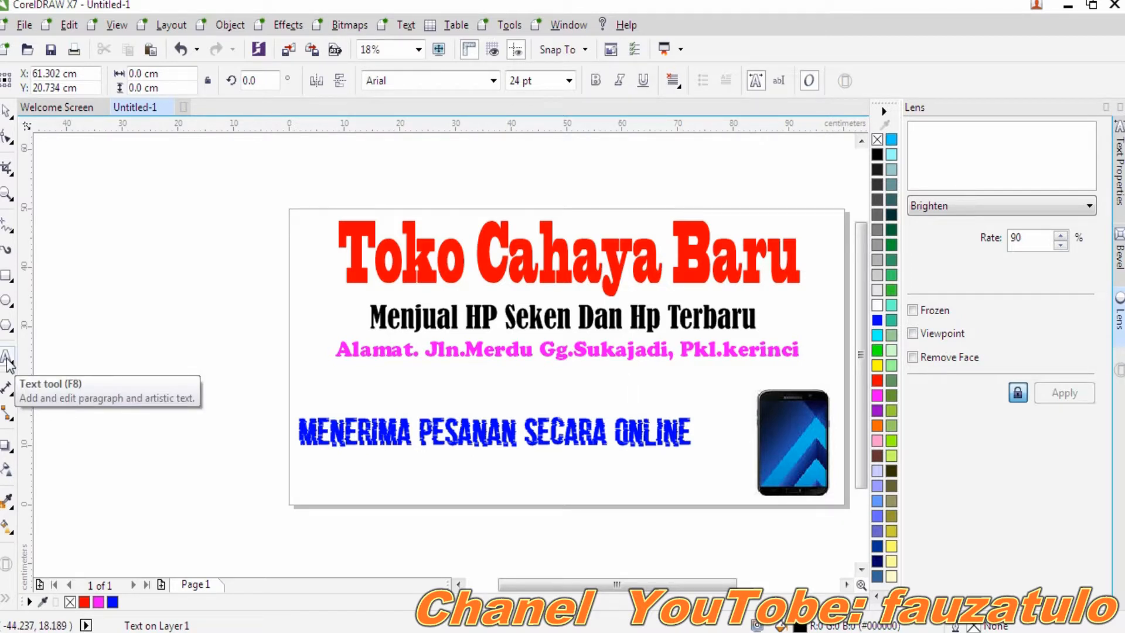
- Add a 100 pt Arial line reading 'Hubungi :' followed by the contact phone number
click(351, 492)
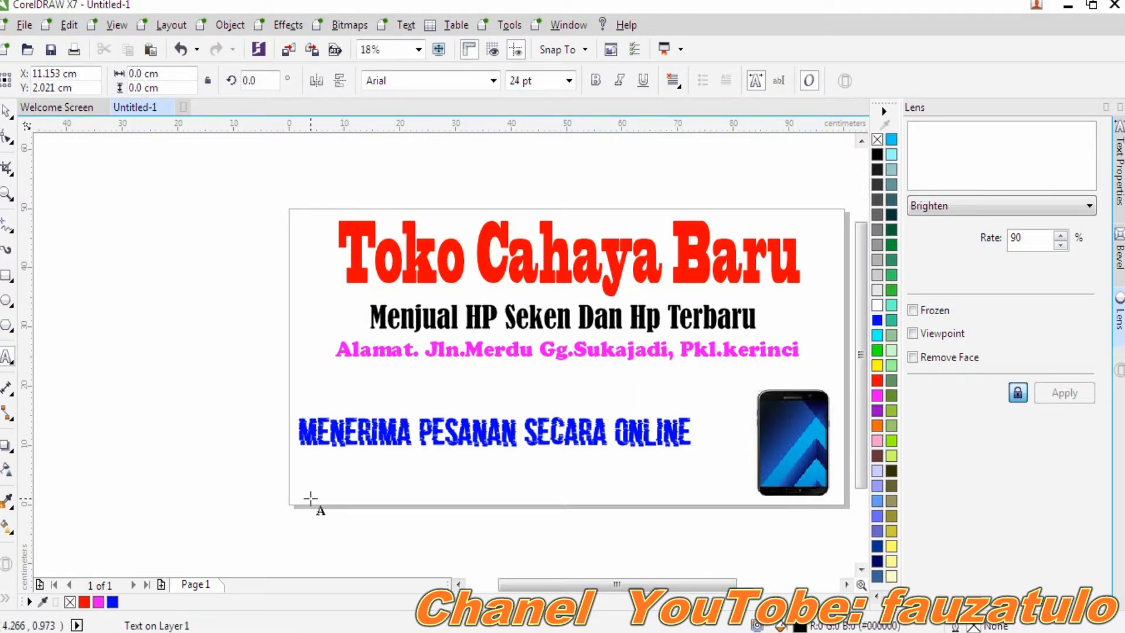
click(568, 80)
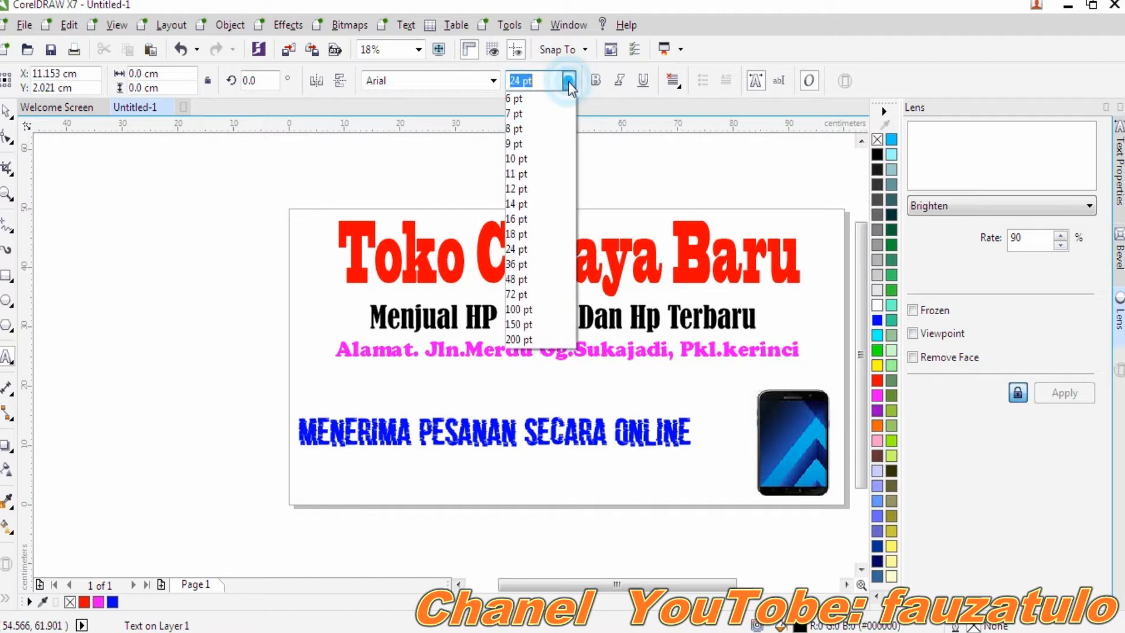
click(536, 310)
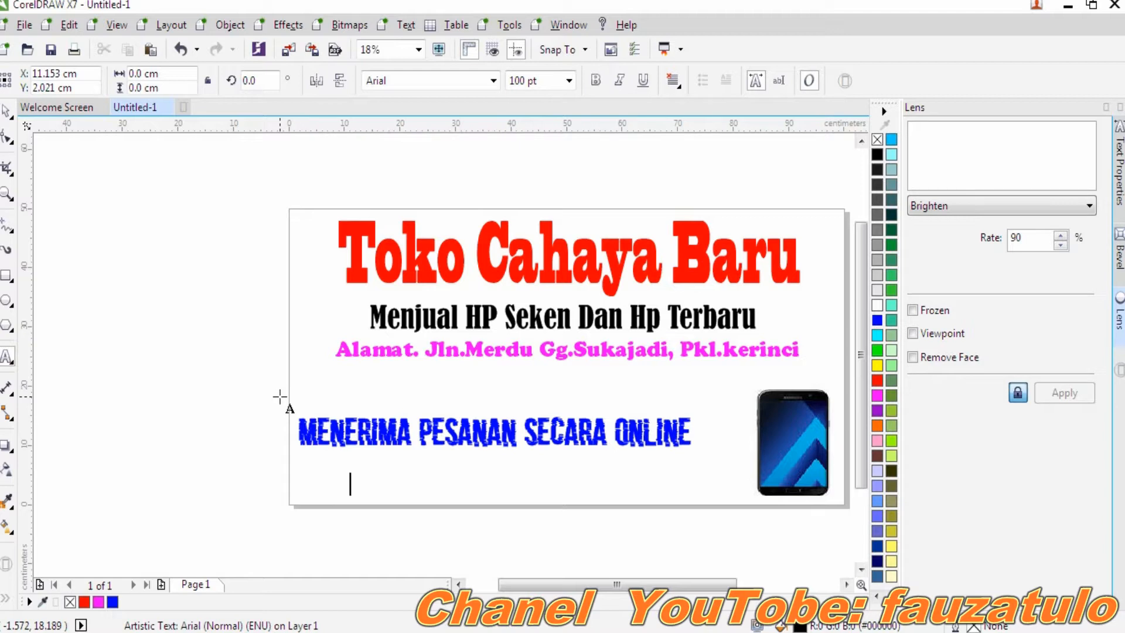
text(Hu)
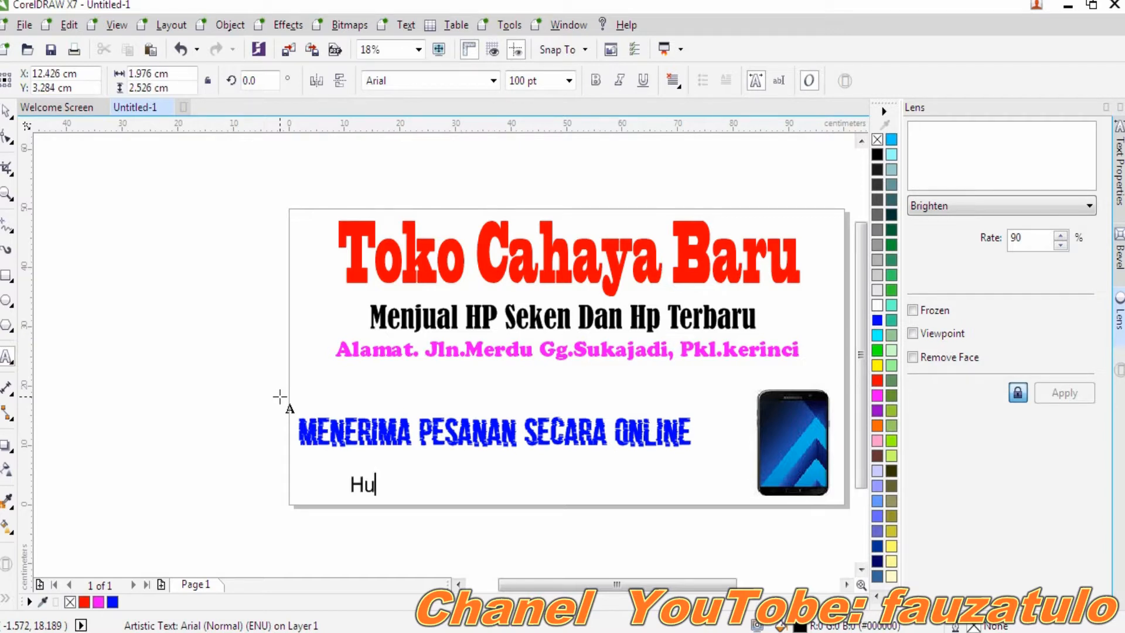
text(bungi :)
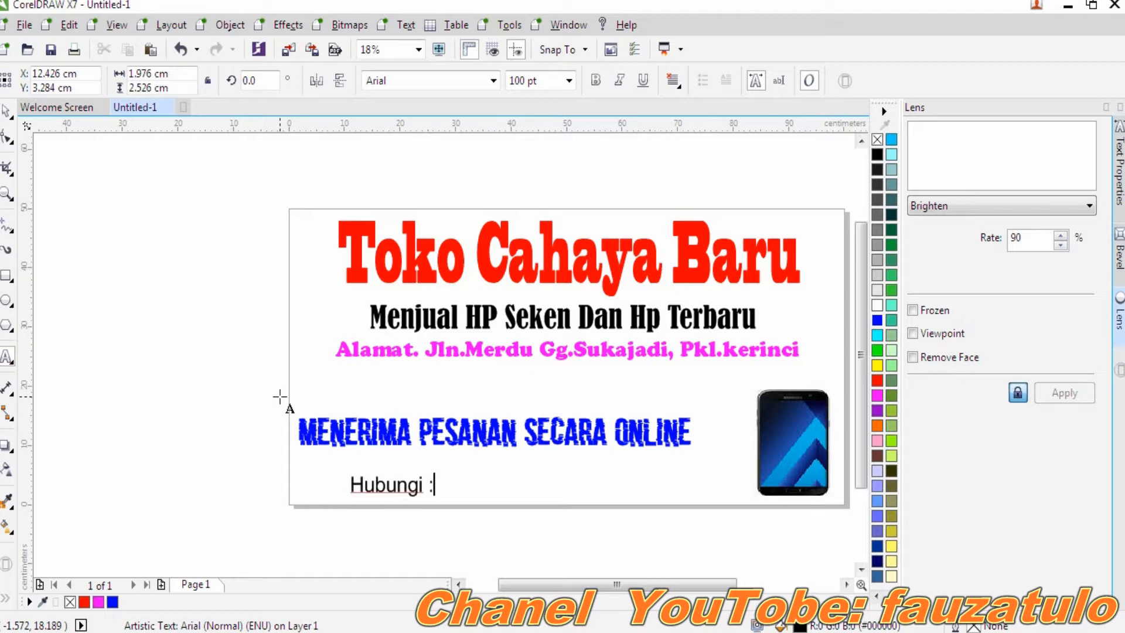
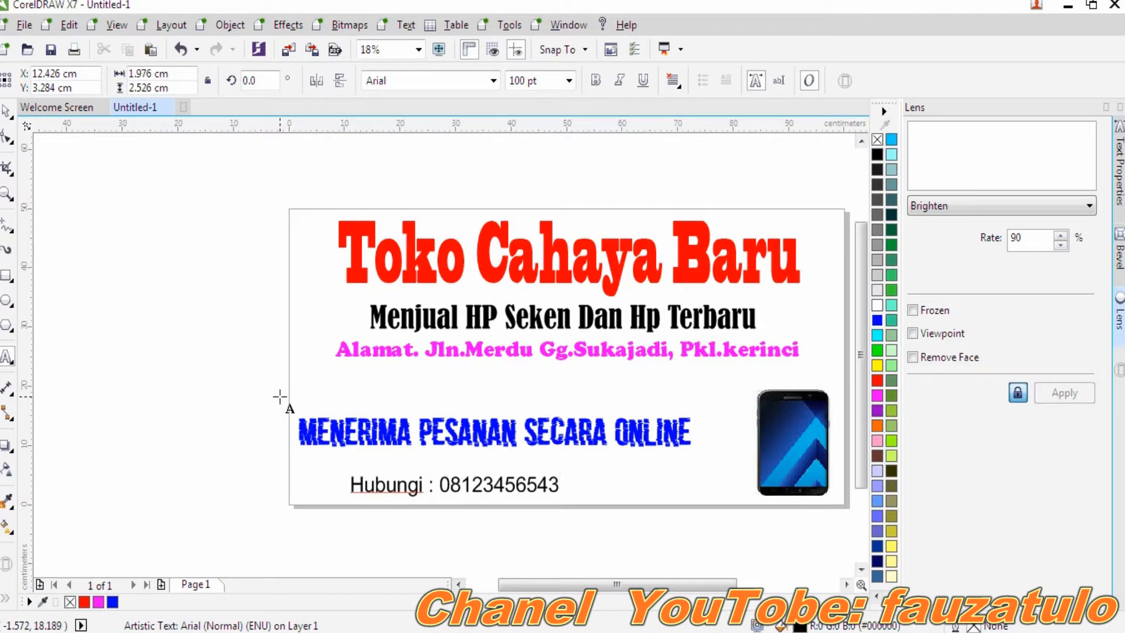
click(450, 466)
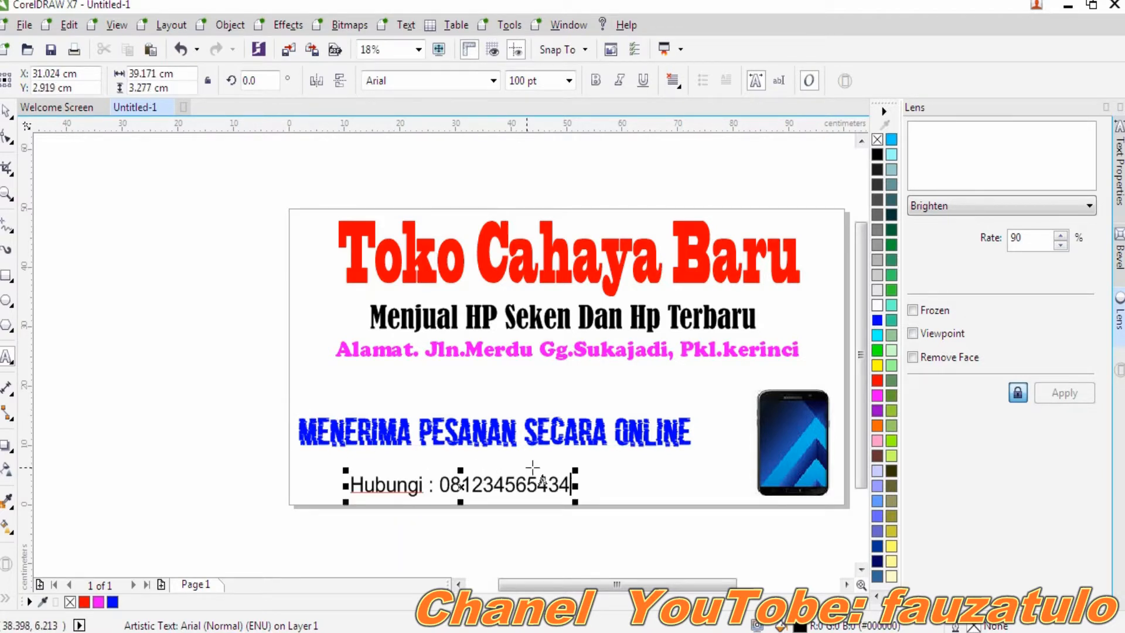
- Set the Hubungi contact line in Engravers MT and fill it orange
drag(570, 487, 338, 484)
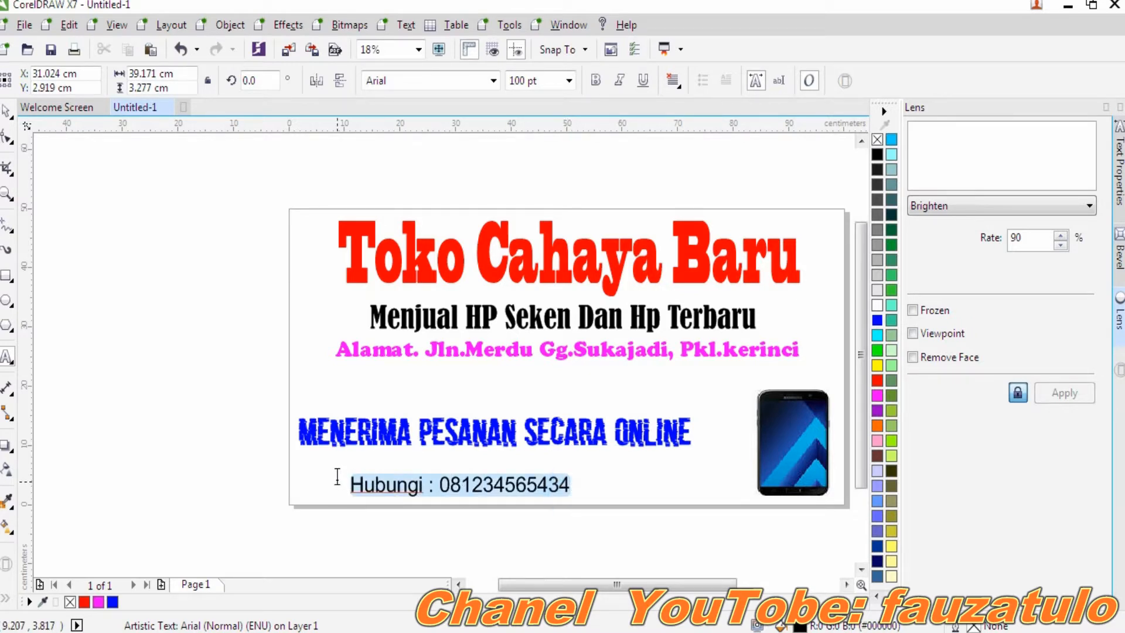
click(493, 88)
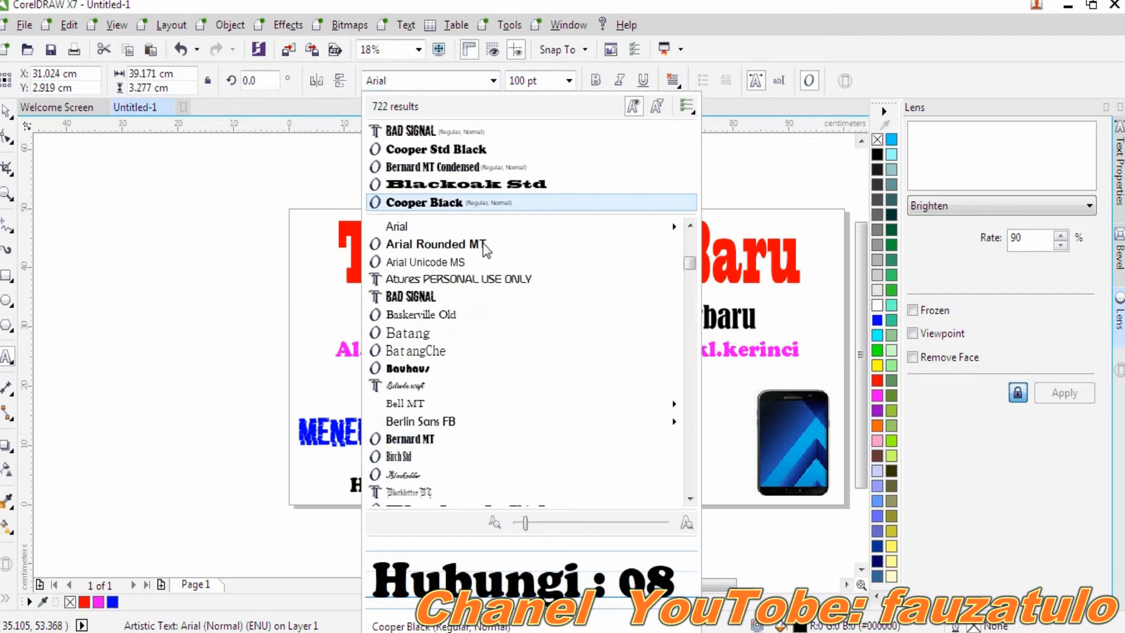
drag(691, 273, 693, 329)
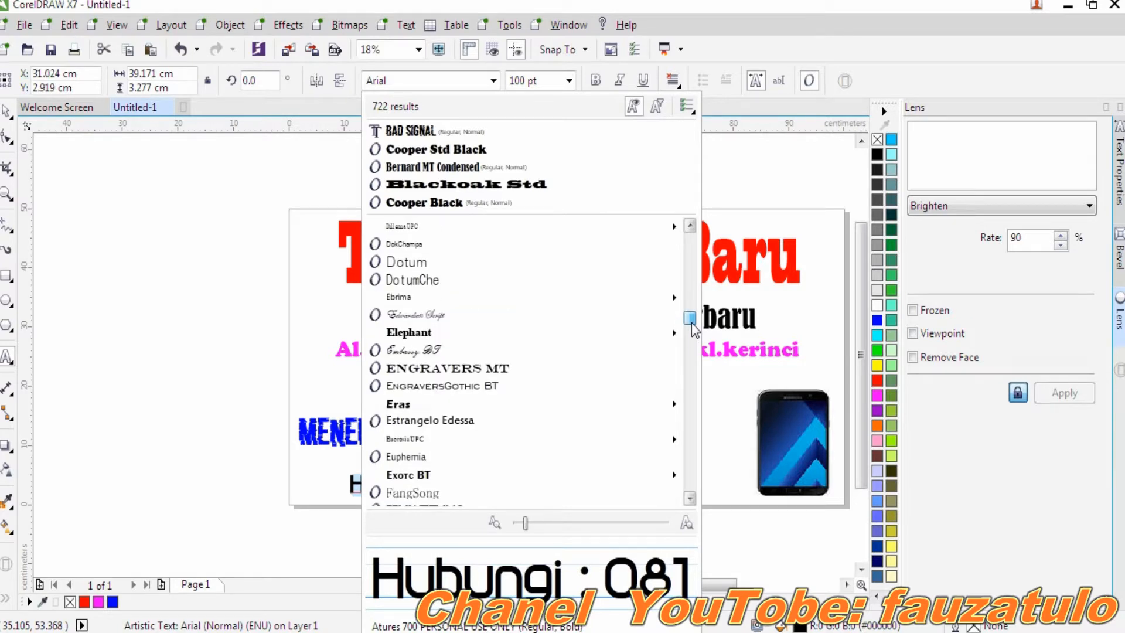
click(542, 375)
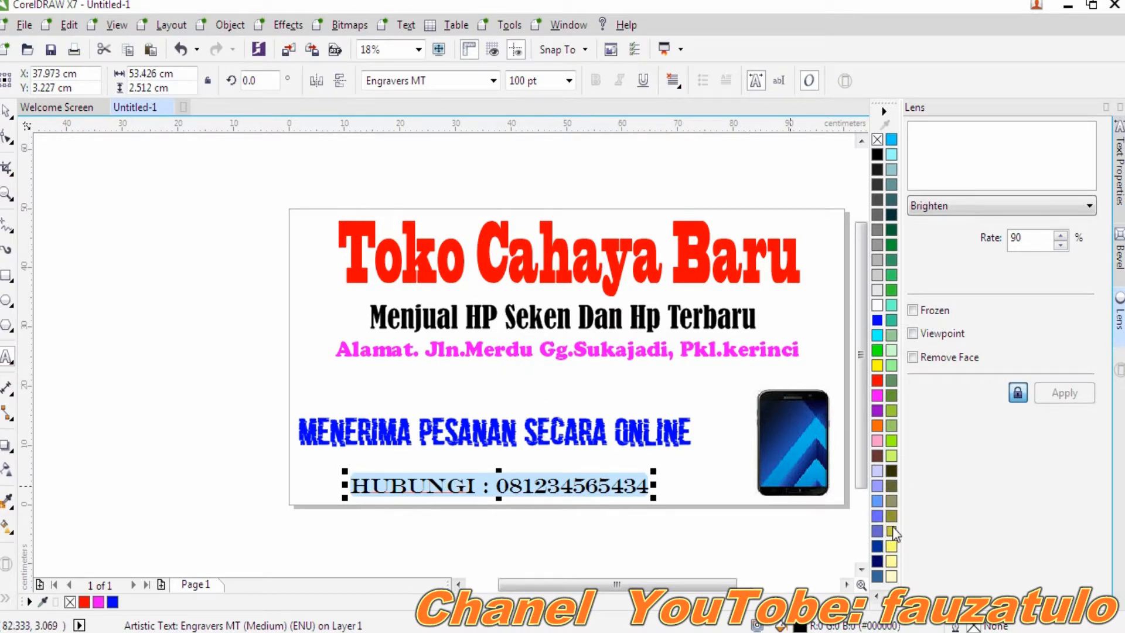
click(882, 595)
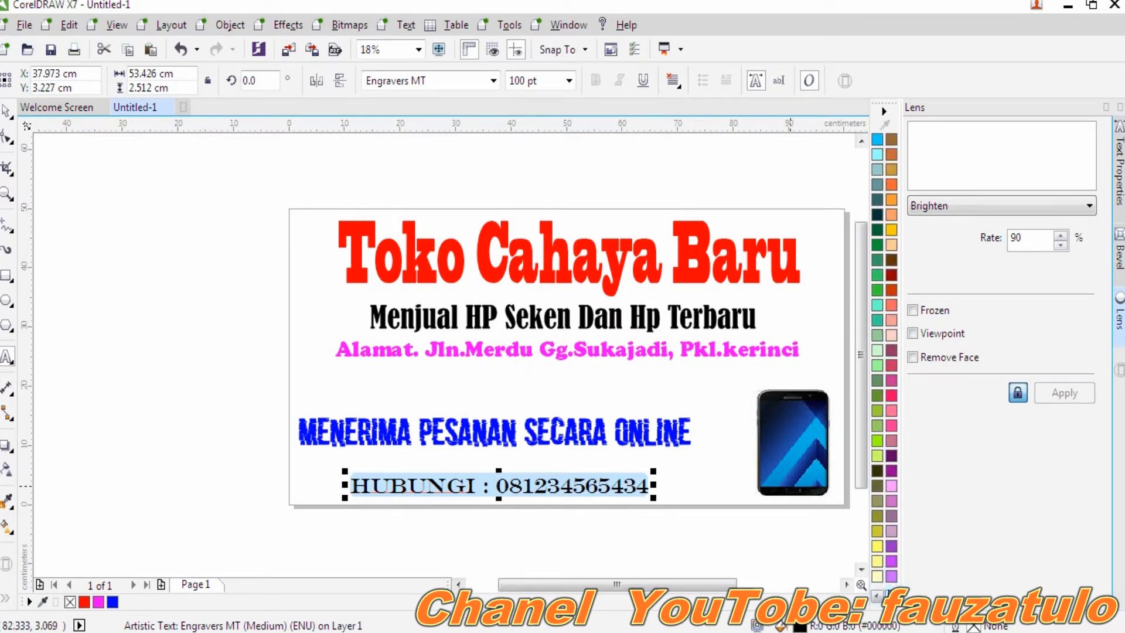
click(890, 189)
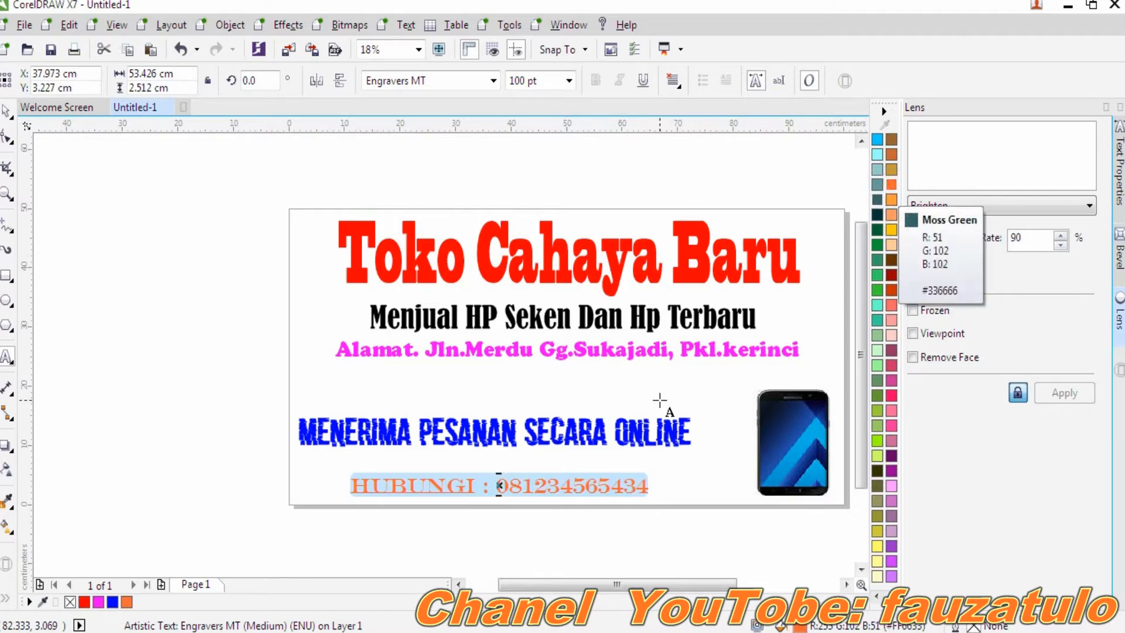
click(458, 388)
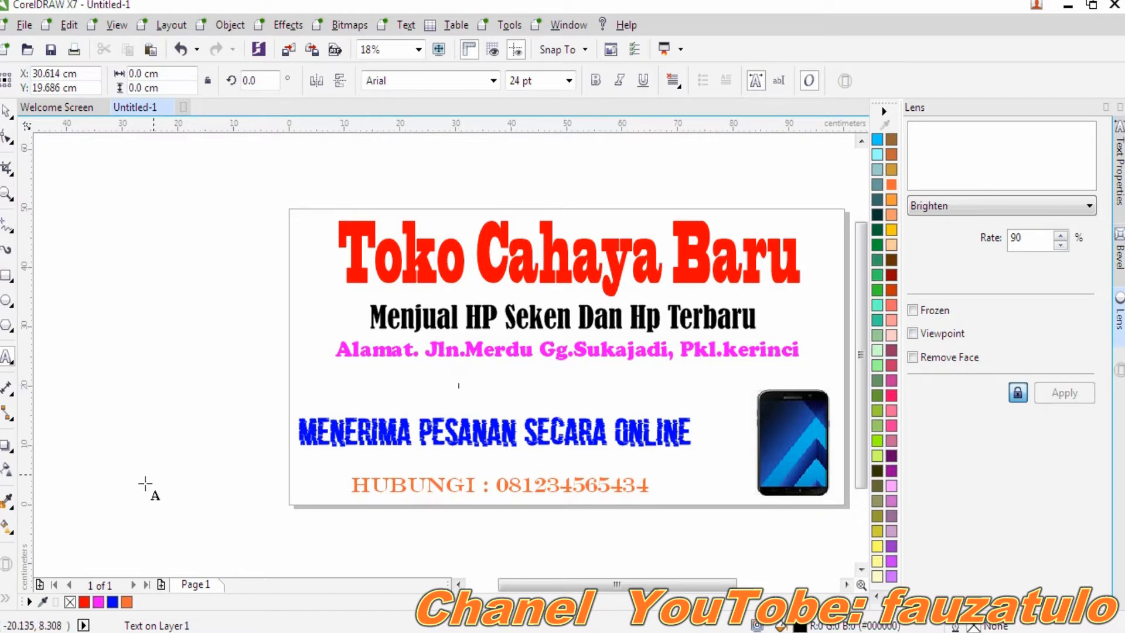
- Add a page-sized background rectangle, try a neon red fill, and undo it
double_click(8, 286)
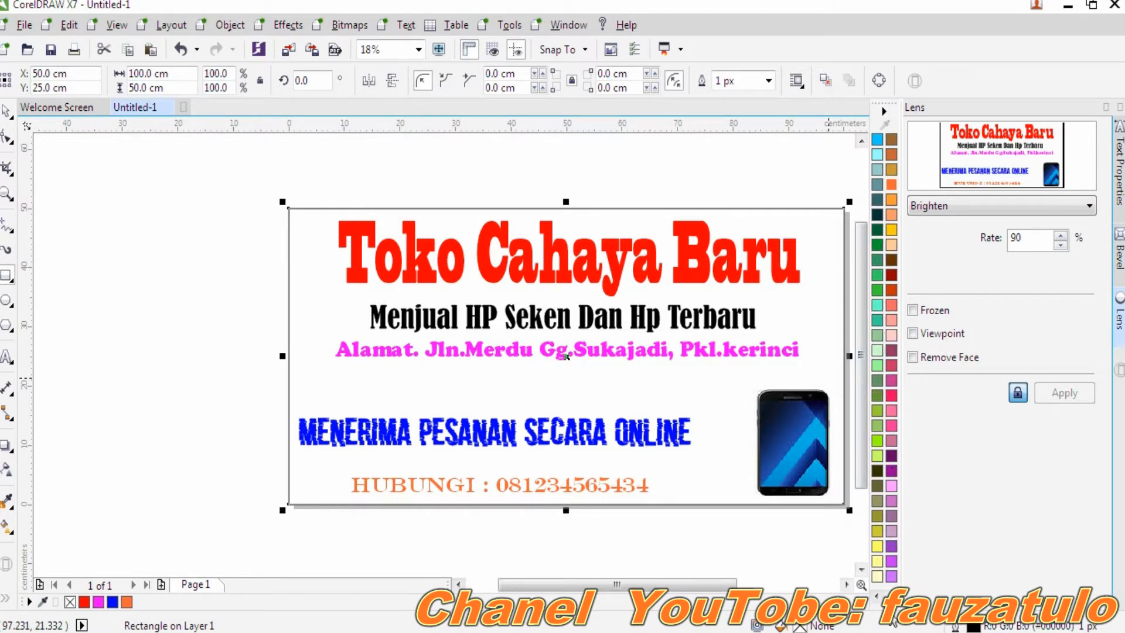
scroll(878, 589, down, 3)
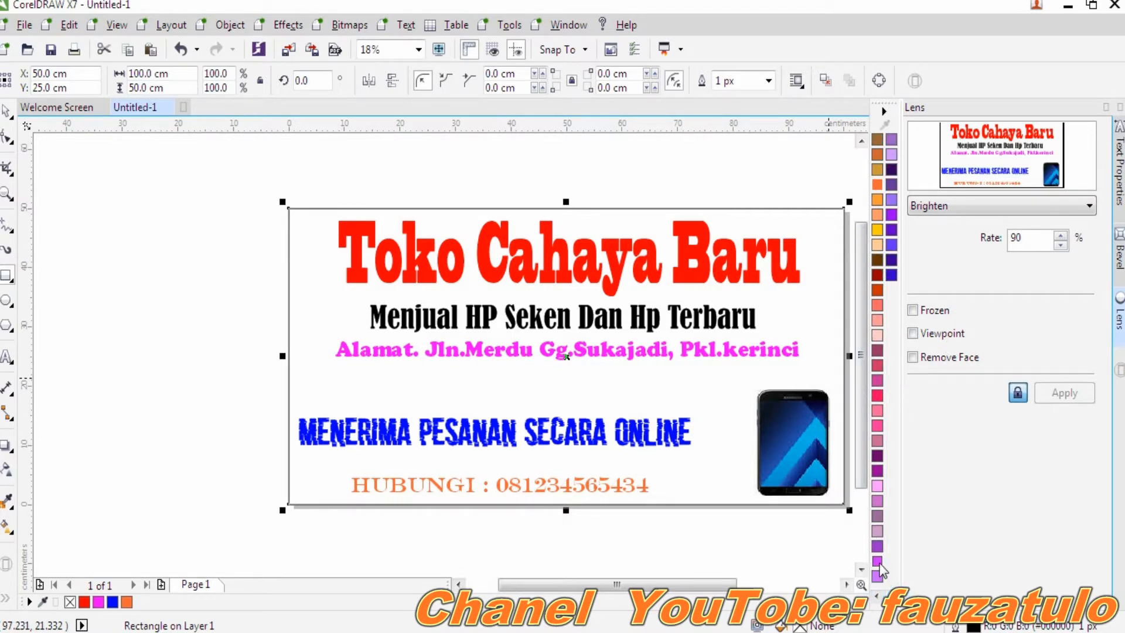
click(877, 397)
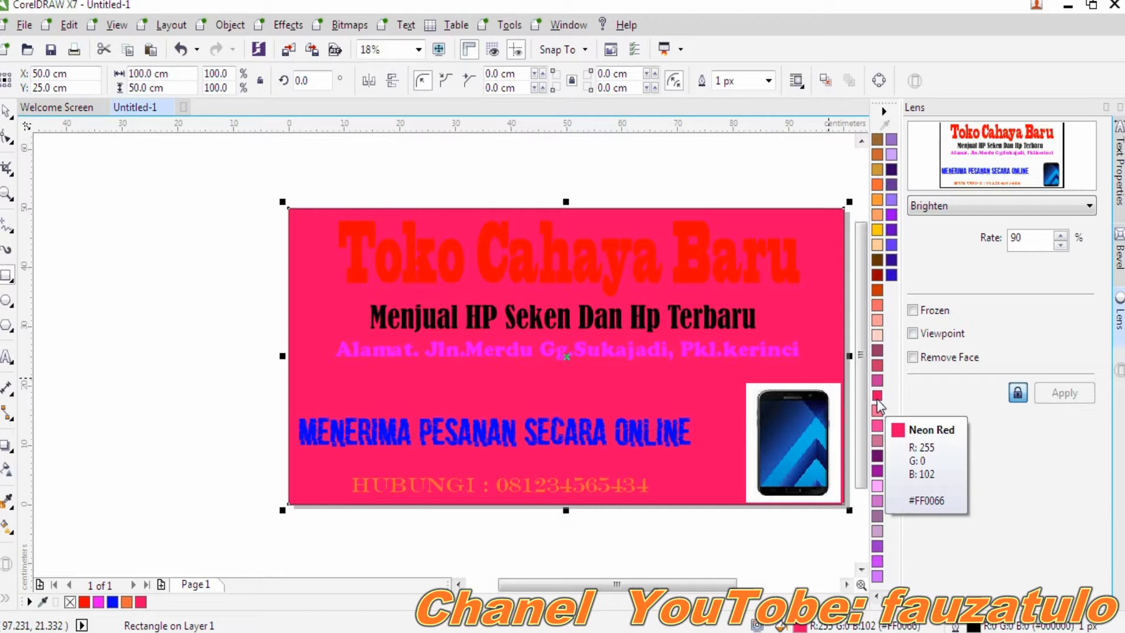
key(ctrl+z)
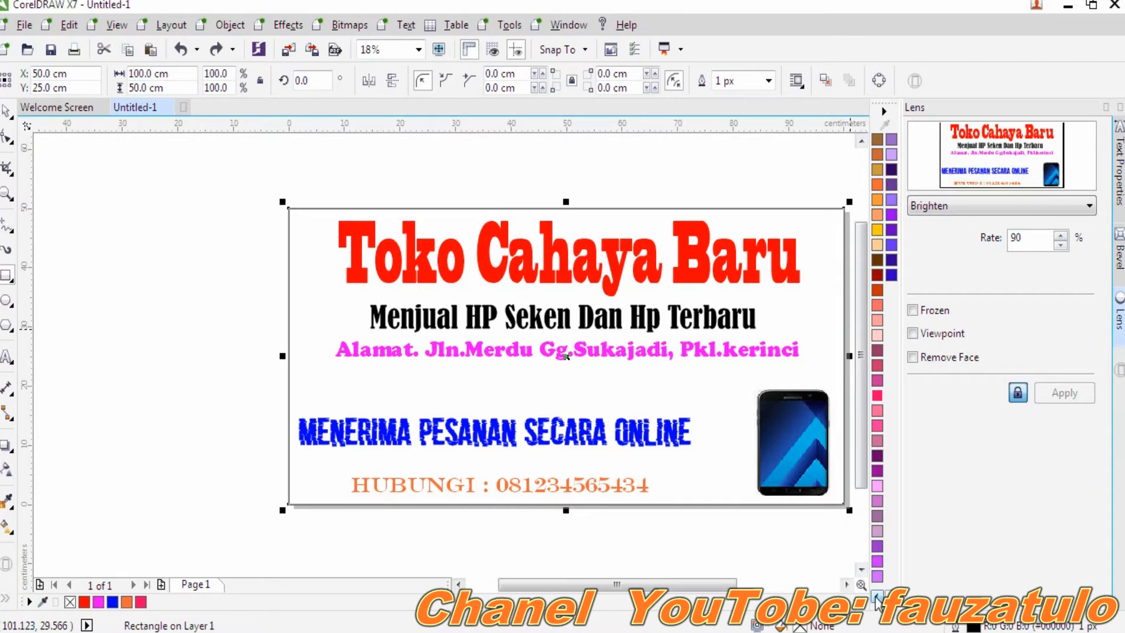
- Try a powder blue fill on the background rectangle, then undo it
click(876, 596)
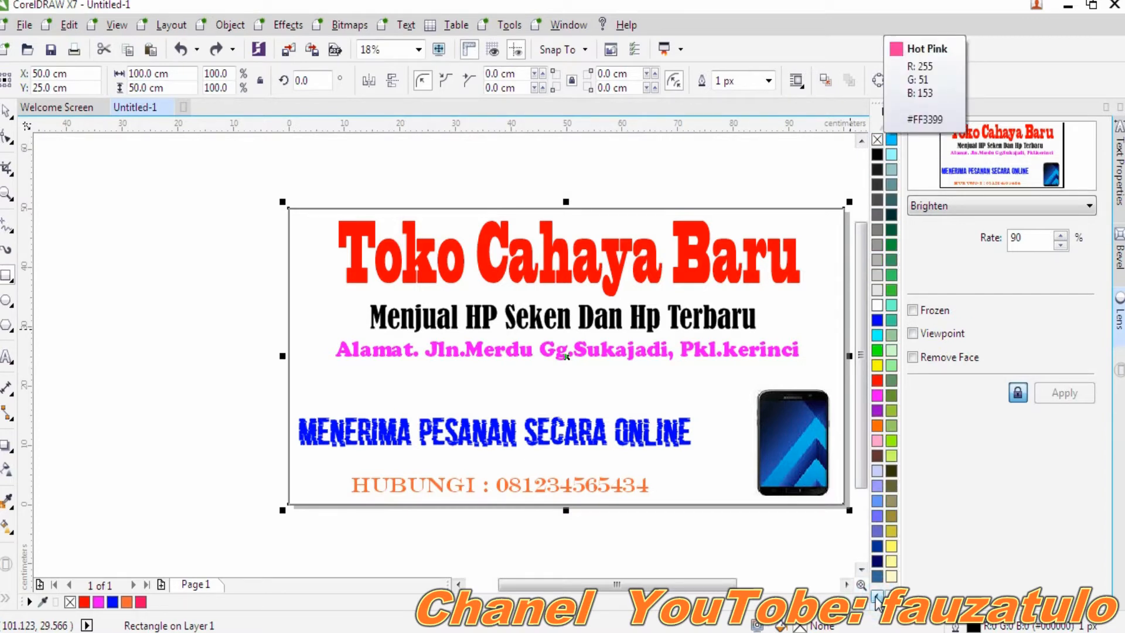
click(877, 472)
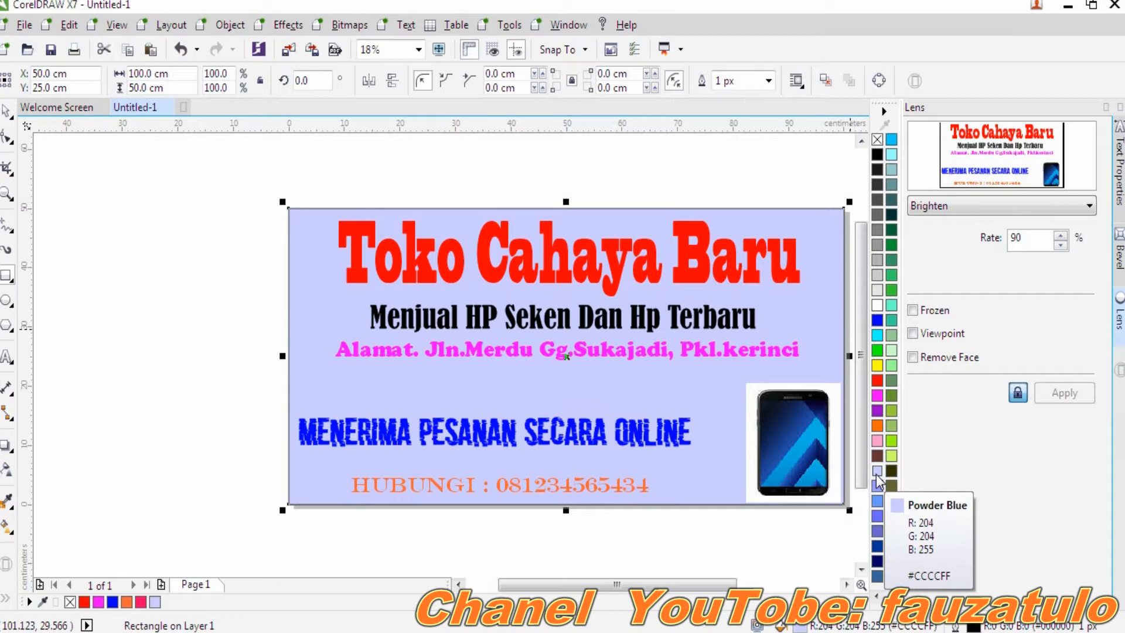
key(ctrl+z)
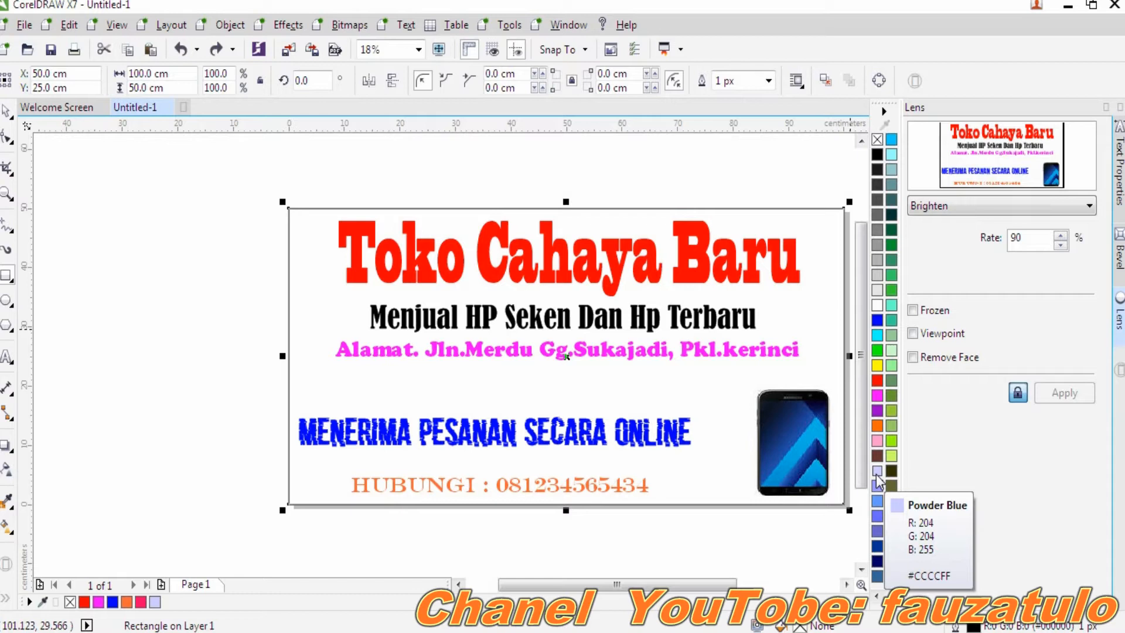
- Remove the background rectangle's outline and marquee-select every object in the banner
click(29, 602)
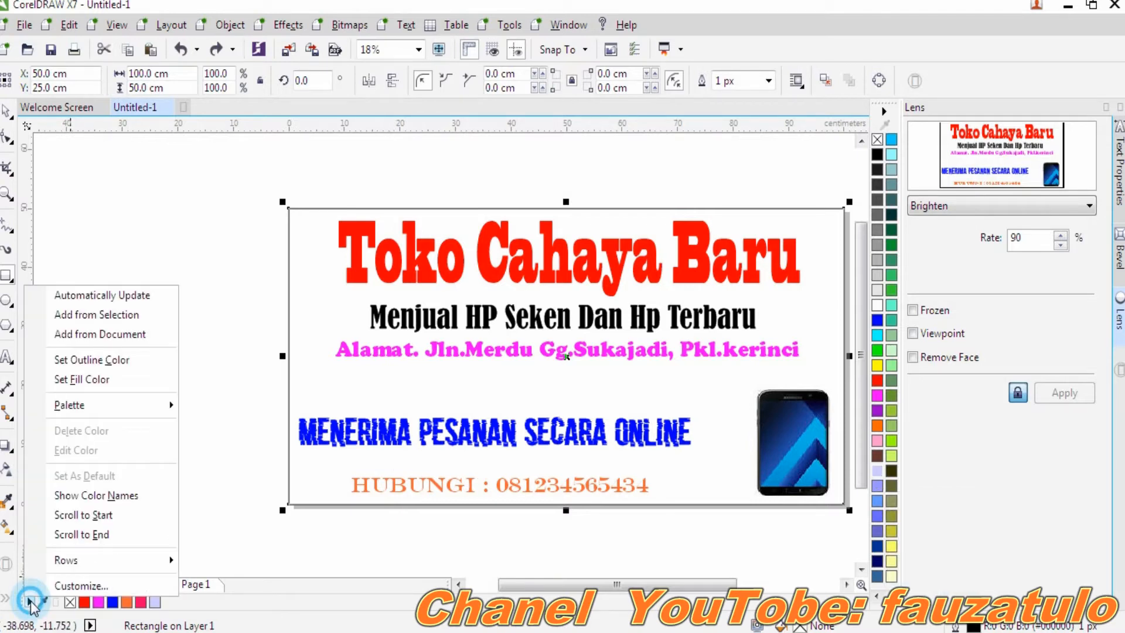
click(92, 360)
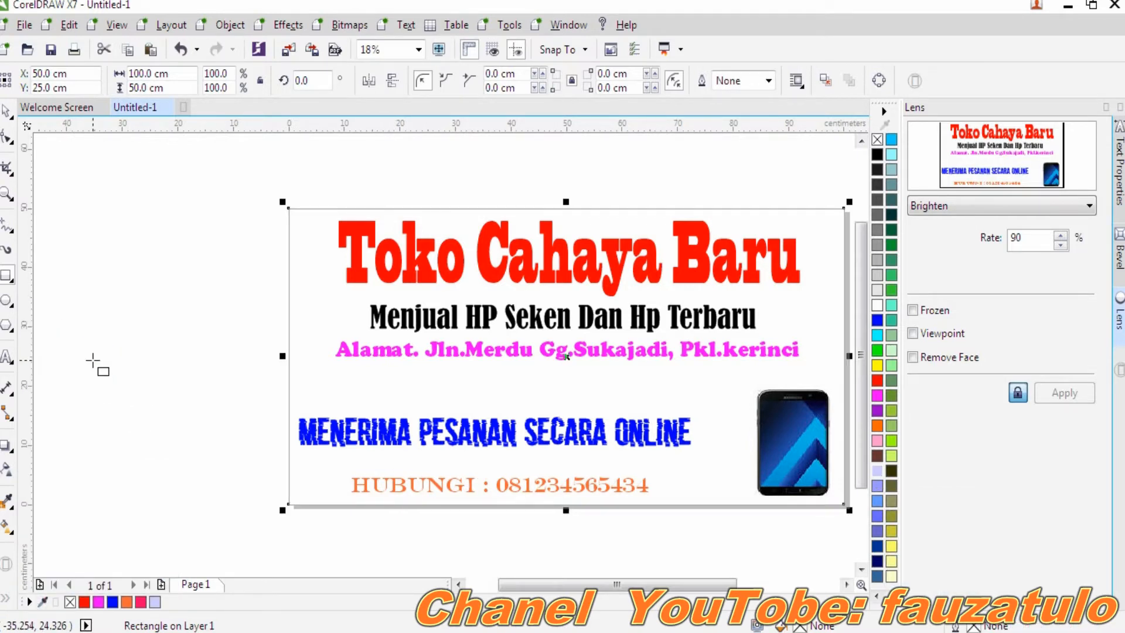
click(197, 404)
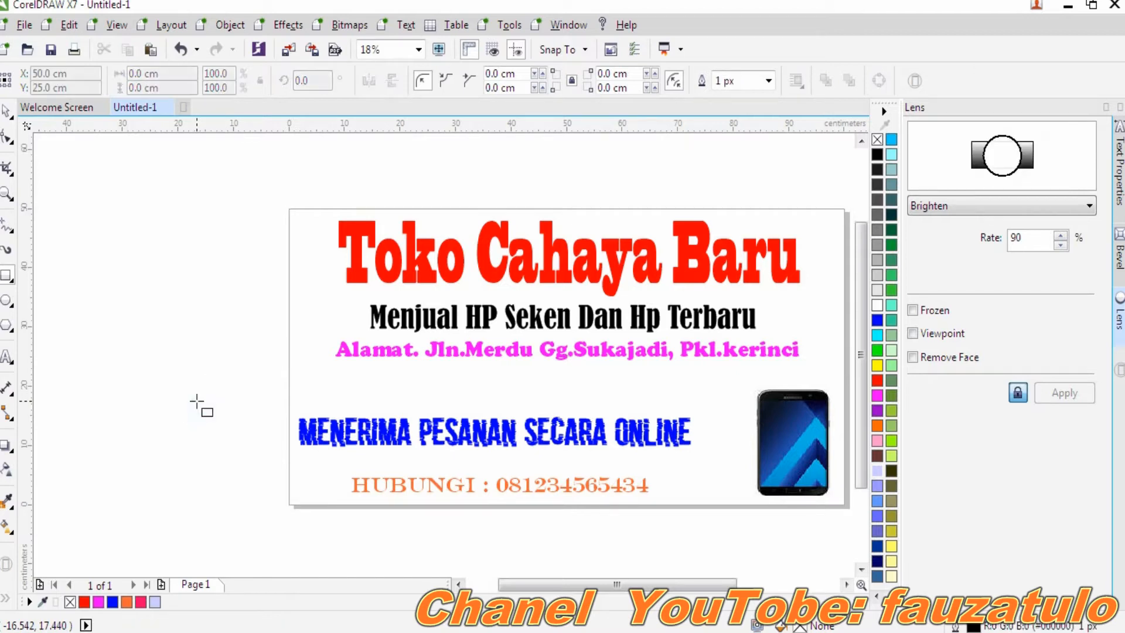
click(7, 110)
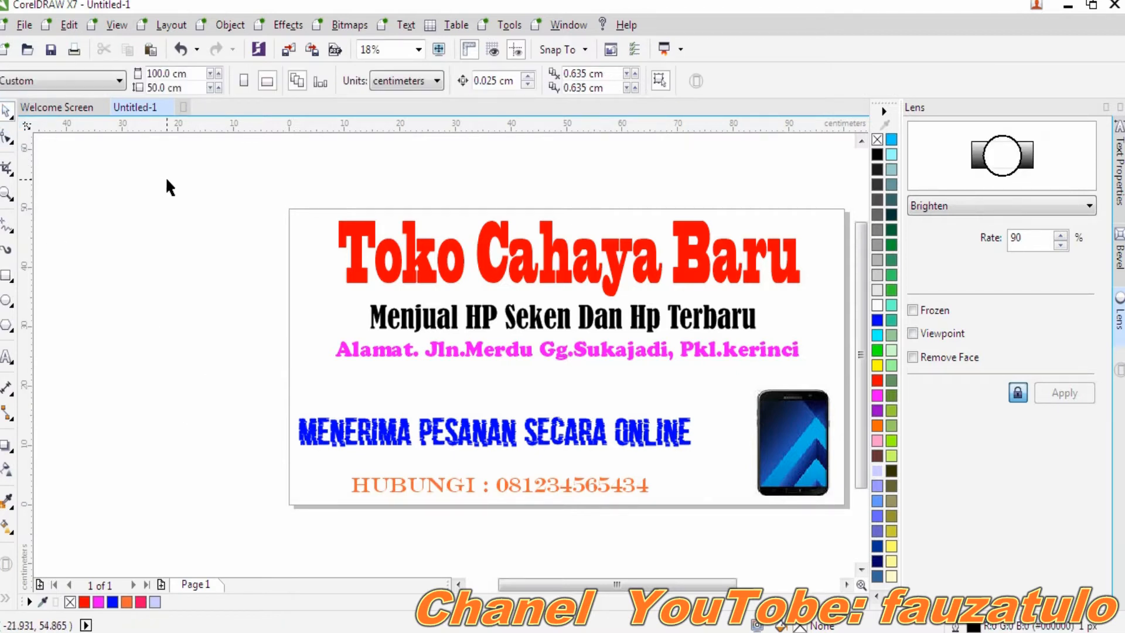
drag(262, 184, 736, 522)
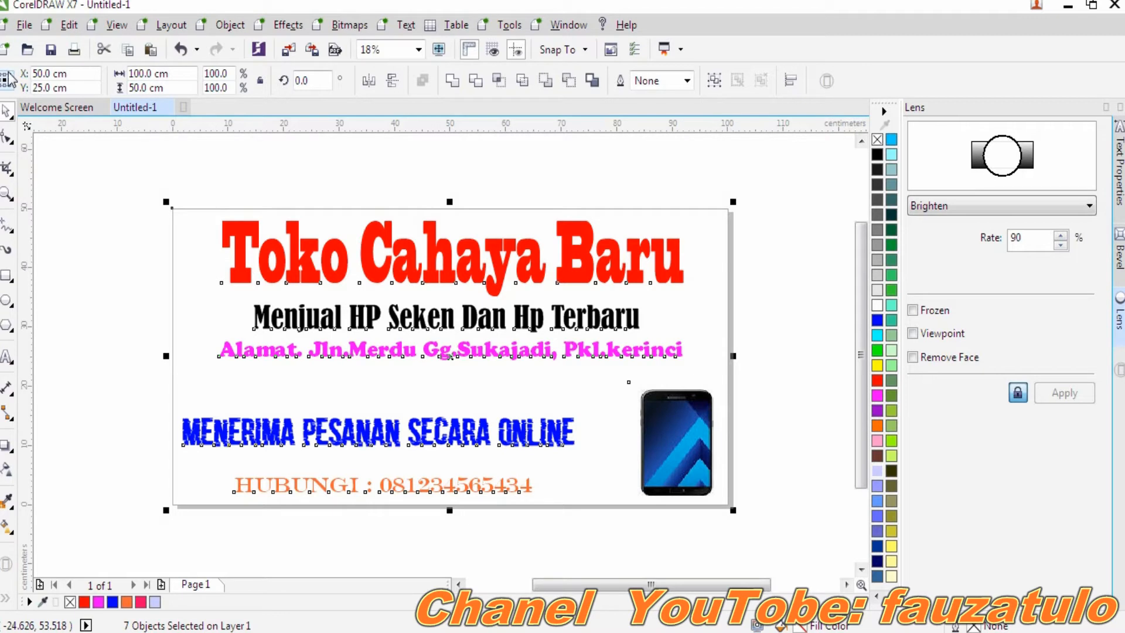
- Start exporting the banner with the output format set to JPG
click(18, 25)
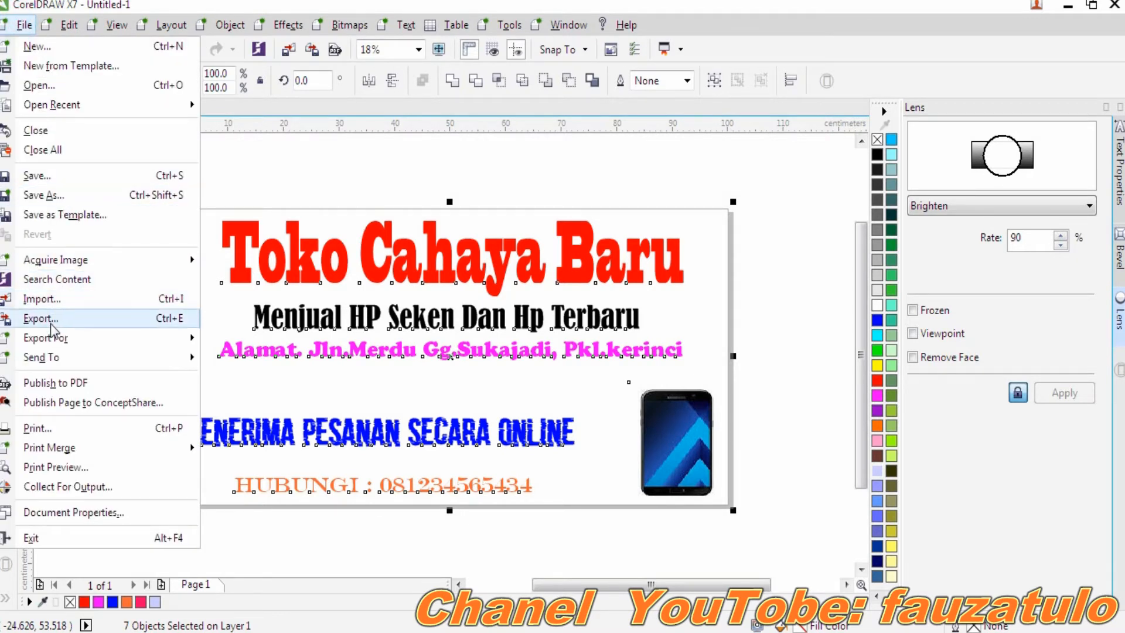
mouse_move(51, 339)
click(41, 319)
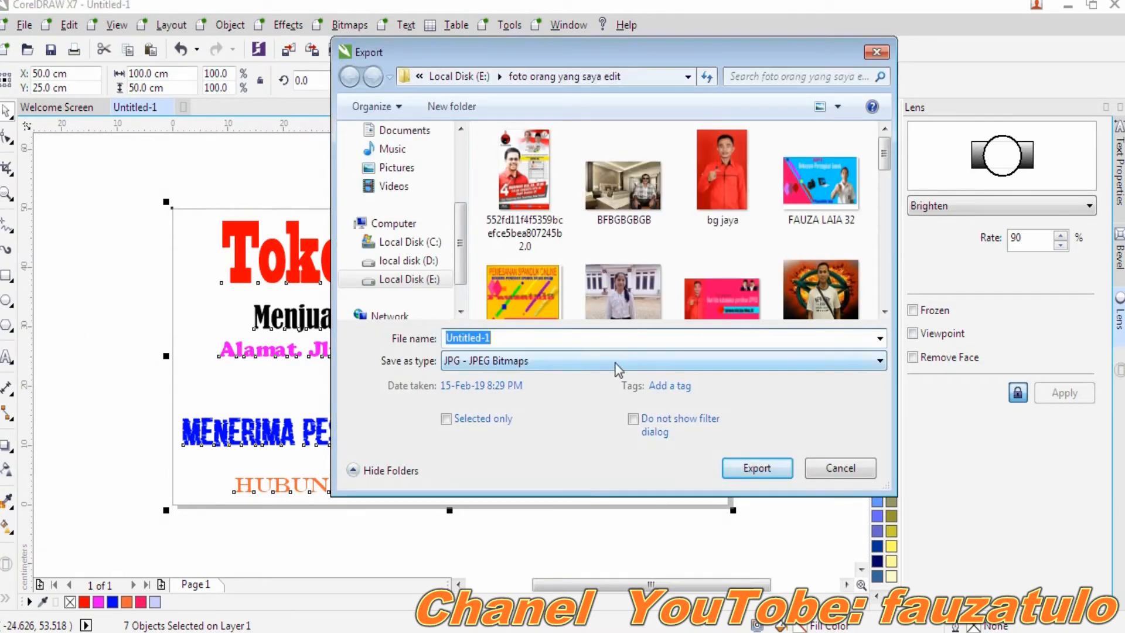
click(614, 362)
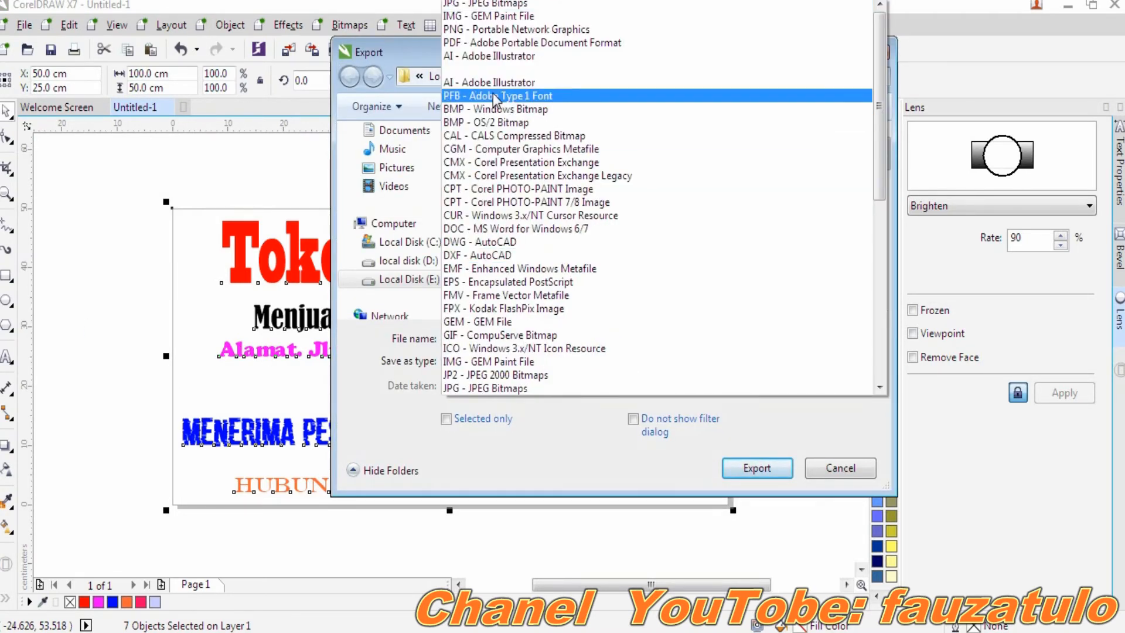
click(504, 5)
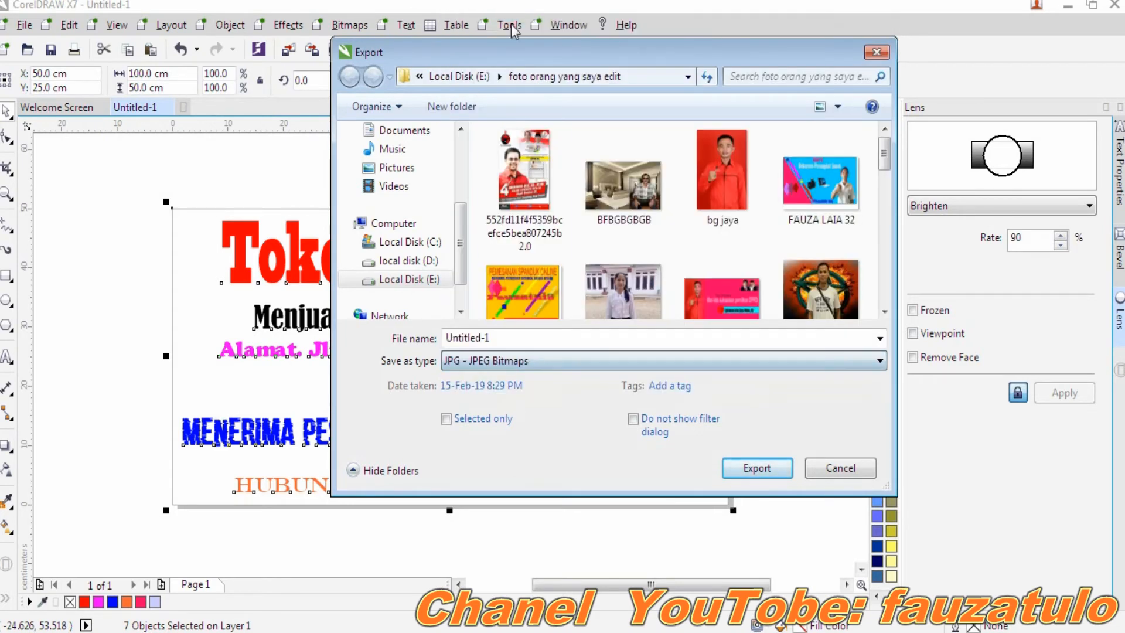
- Name the export file 'spanudk hp' and export it to the chosen folder
drag(510, 336, 414, 345)
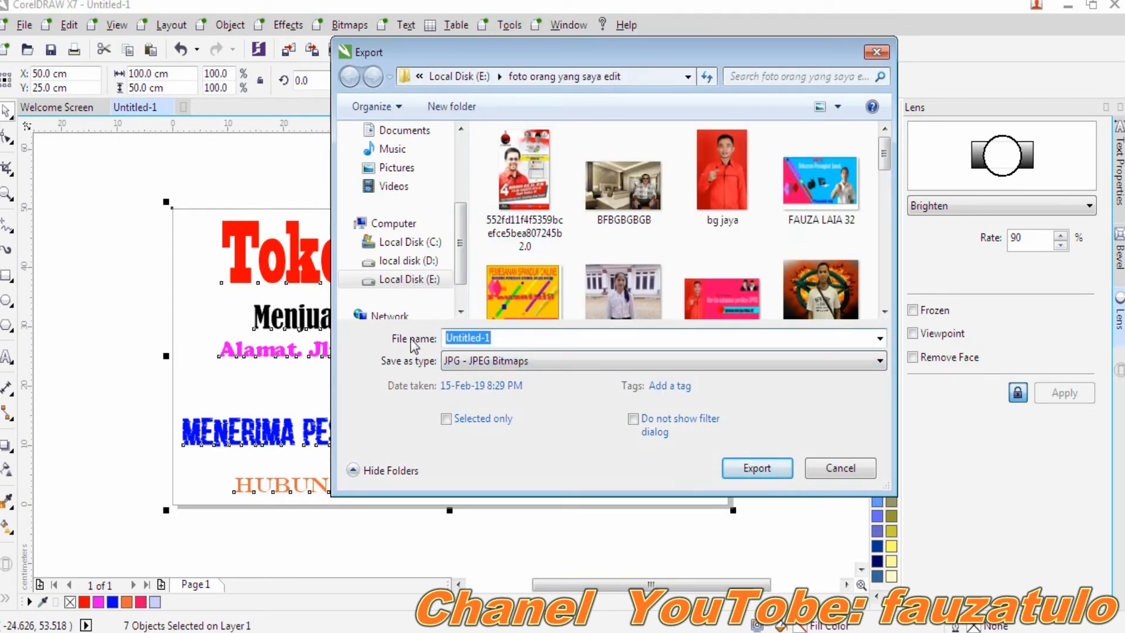
key(BackSpace)
text(spanudk hp)
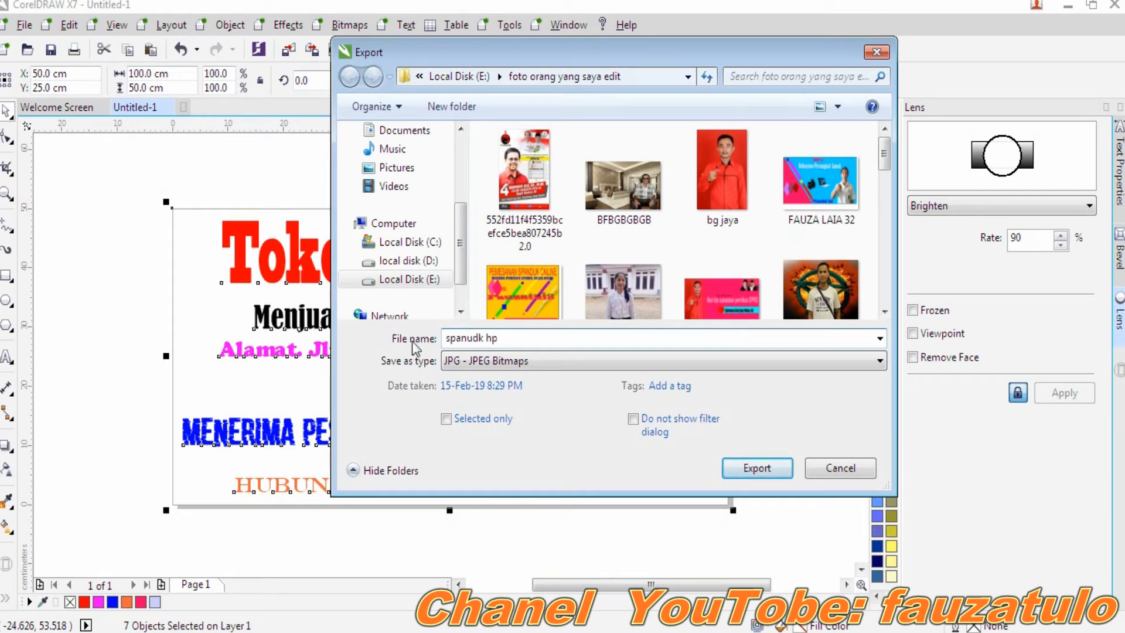
click(748, 466)
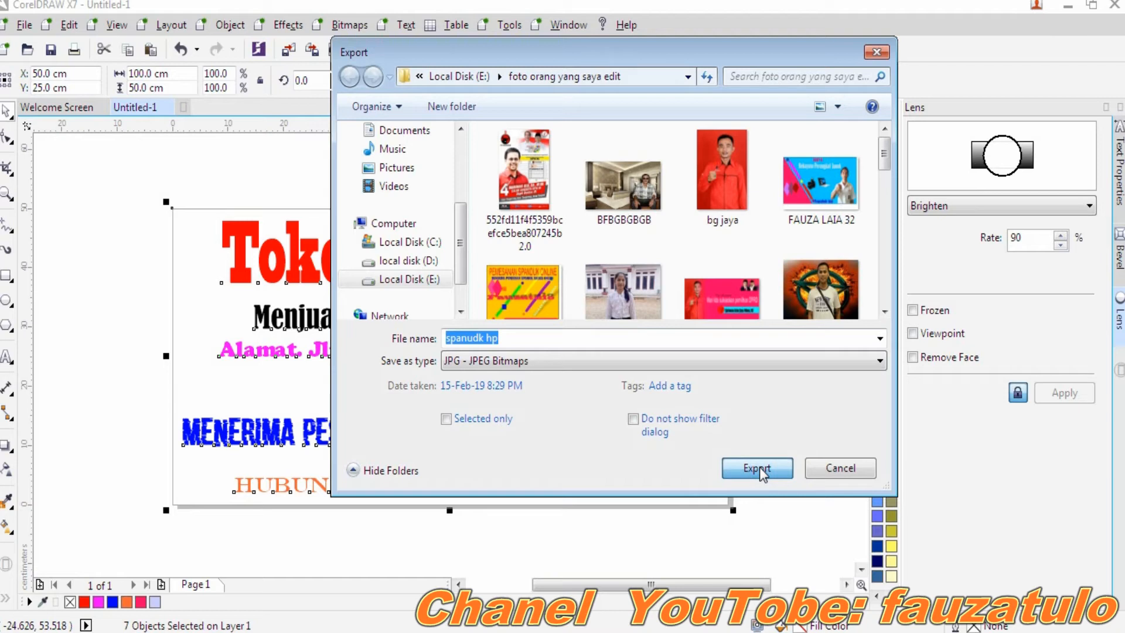
click(756, 467)
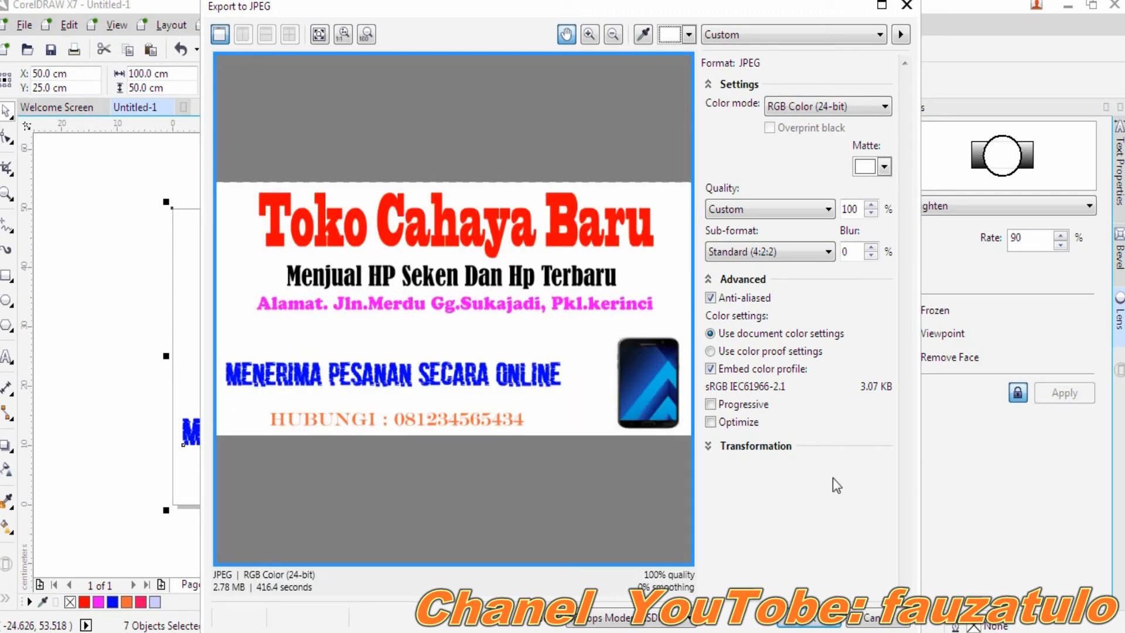
- Confirm the JPEG export at quality 100, RGB 24-bit, and dismiss the Open Drawing dialog
click(811, 619)
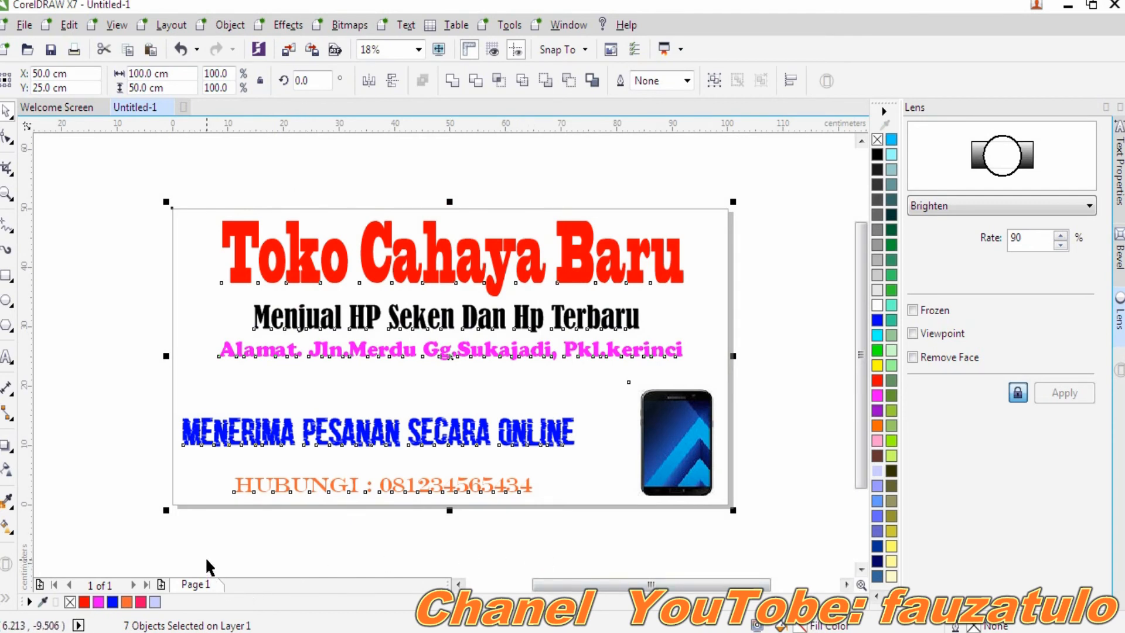
key(ctrl+o)
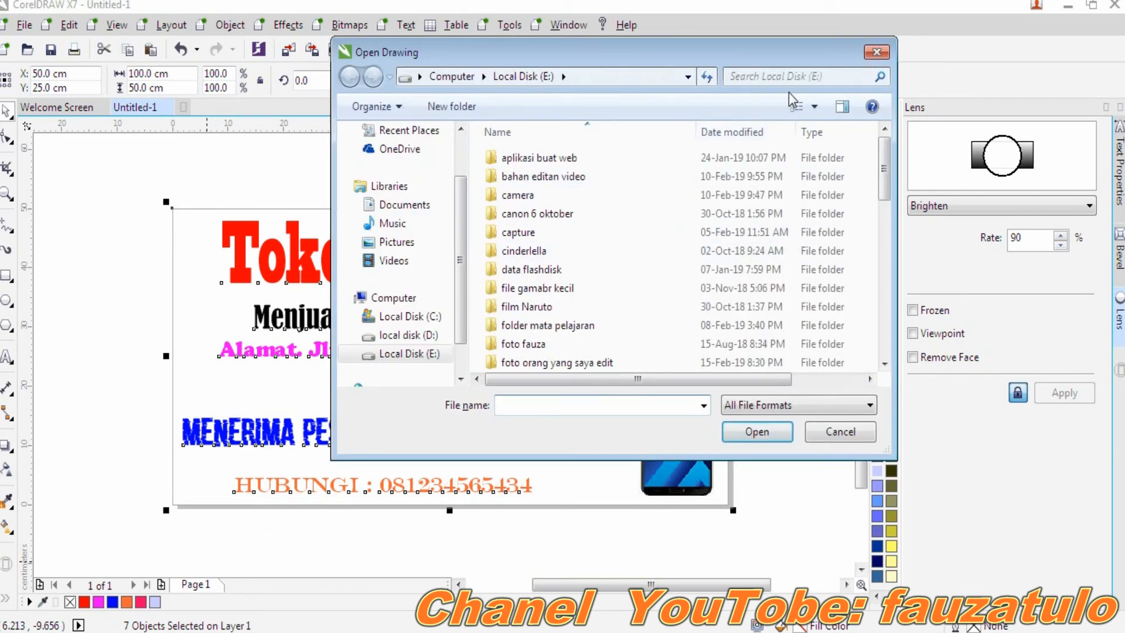
click(877, 52)
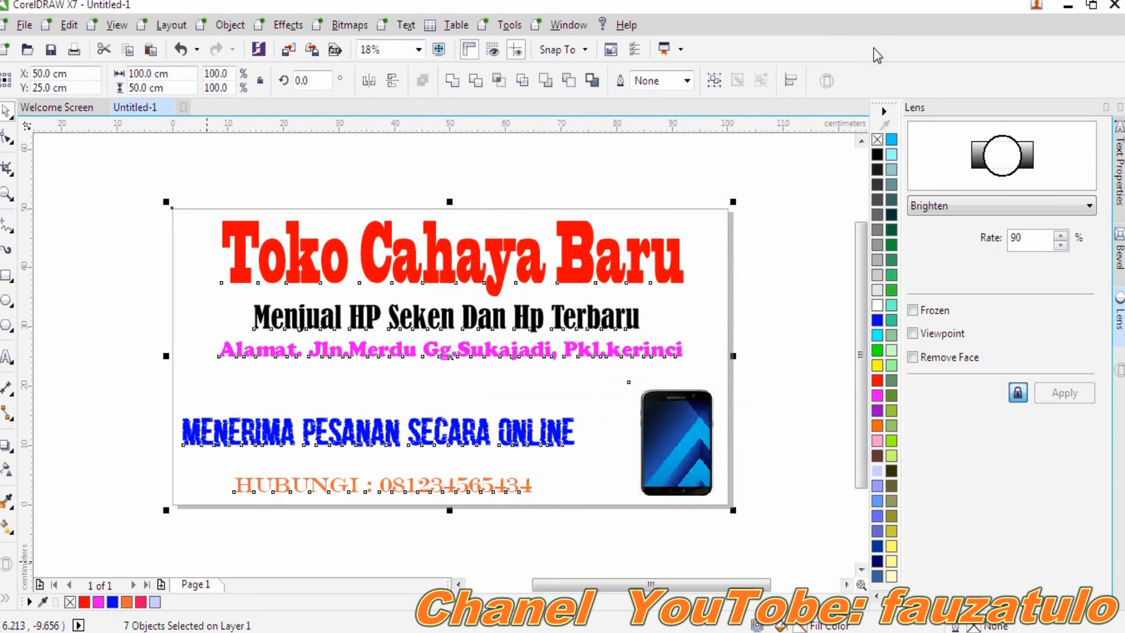
- Open spanudk hp from E:\foto orang yang saya edit in Windows Photo Viewer
key(super+e)
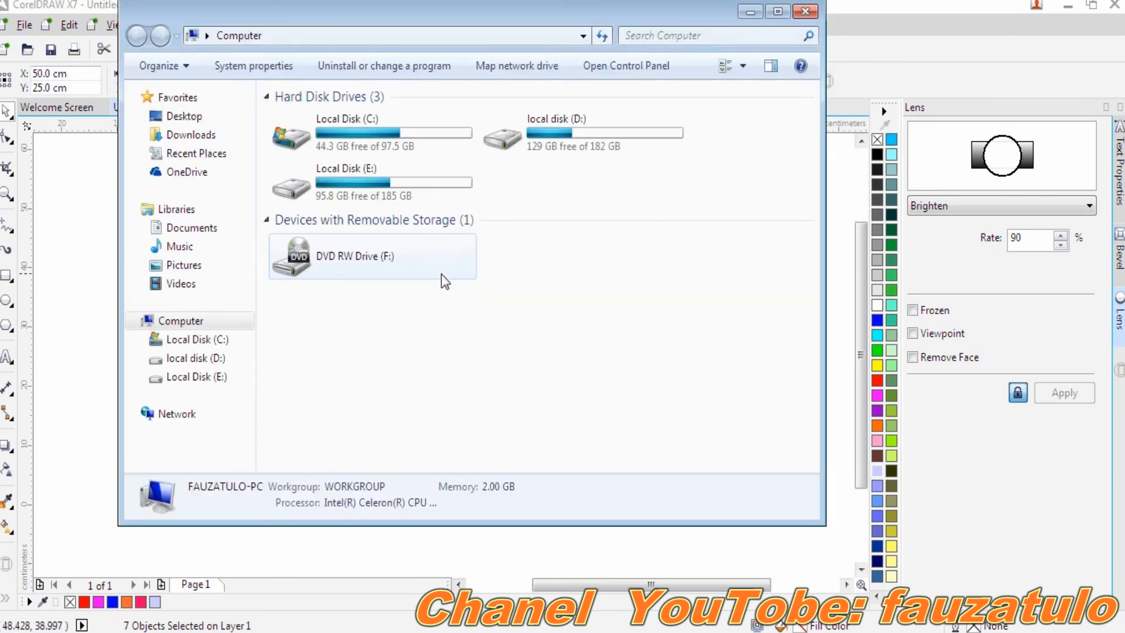
click(777, 11)
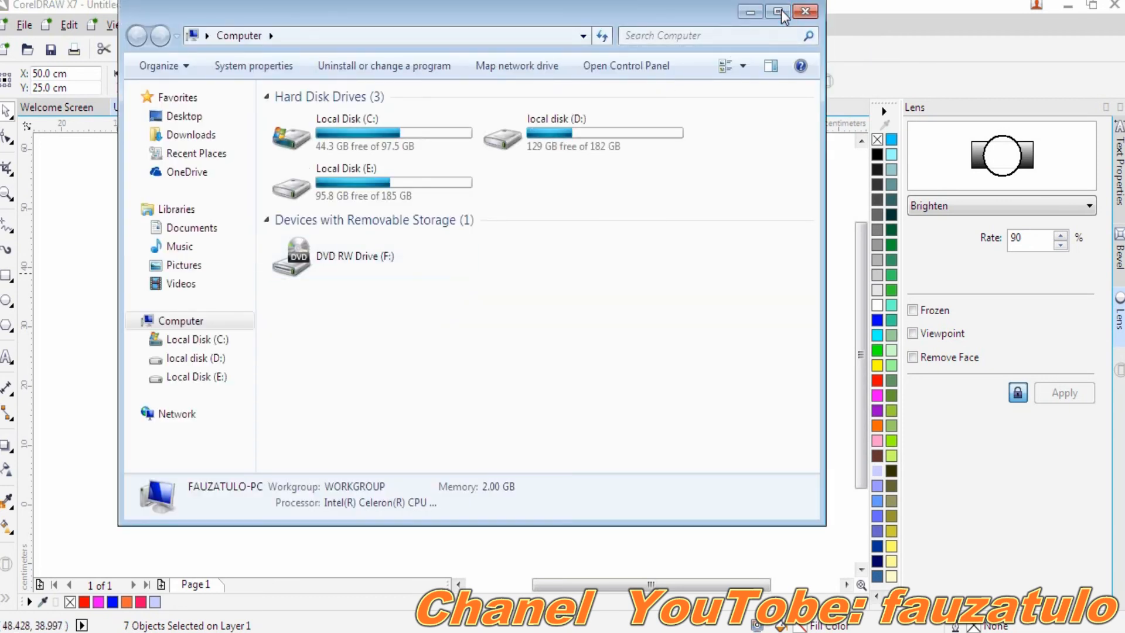
double_click(649, 122)
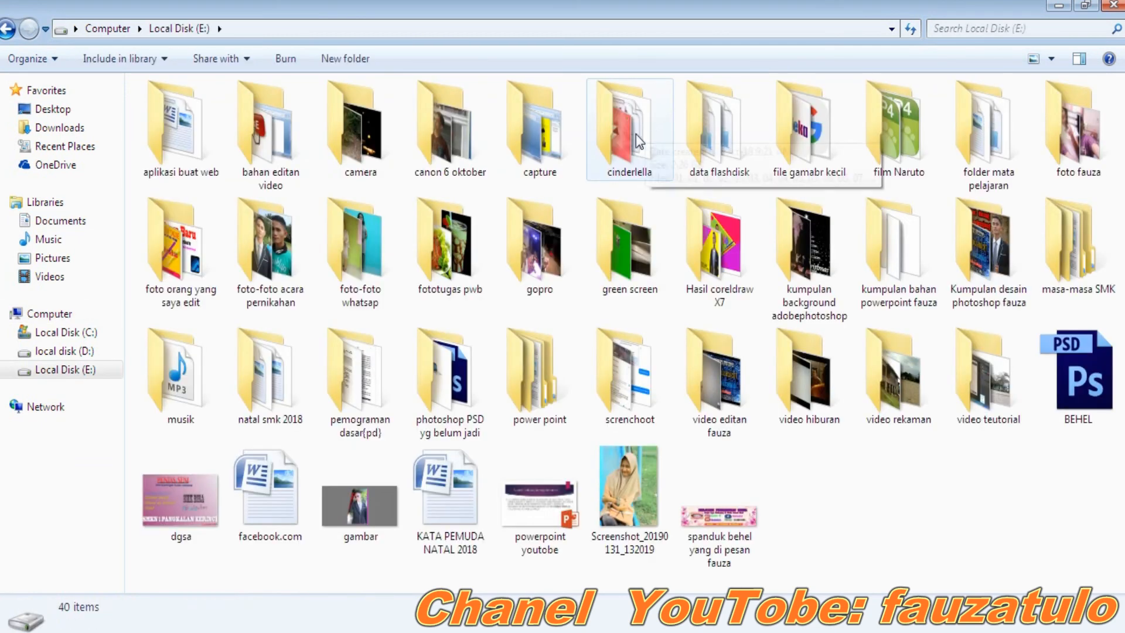
double_click(202, 258)
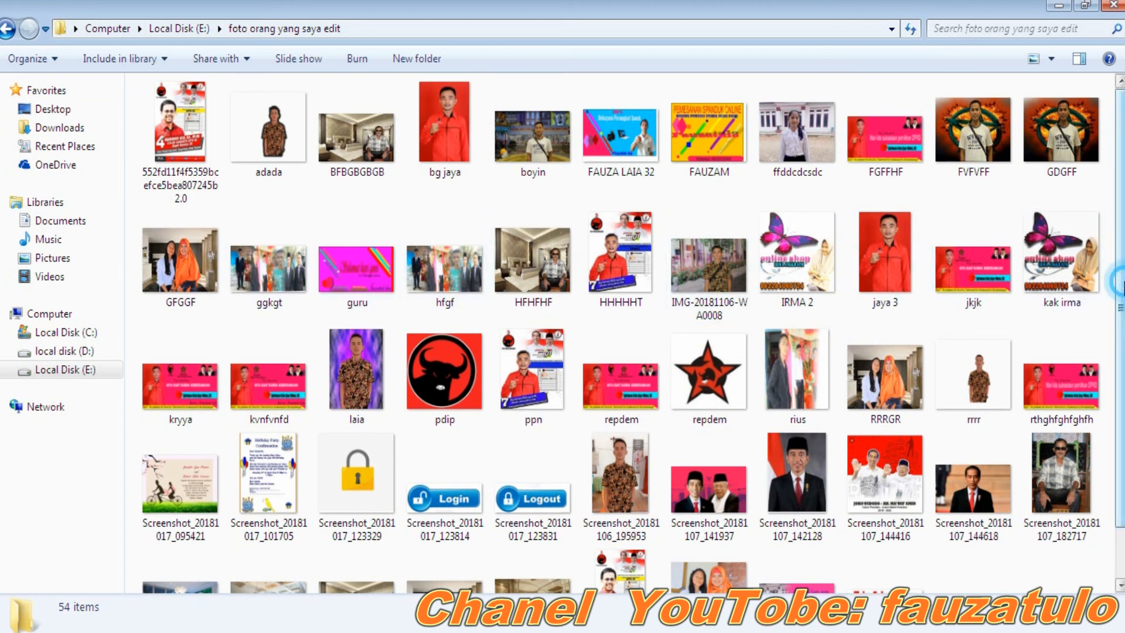
scroll(1121, 328, down, 3)
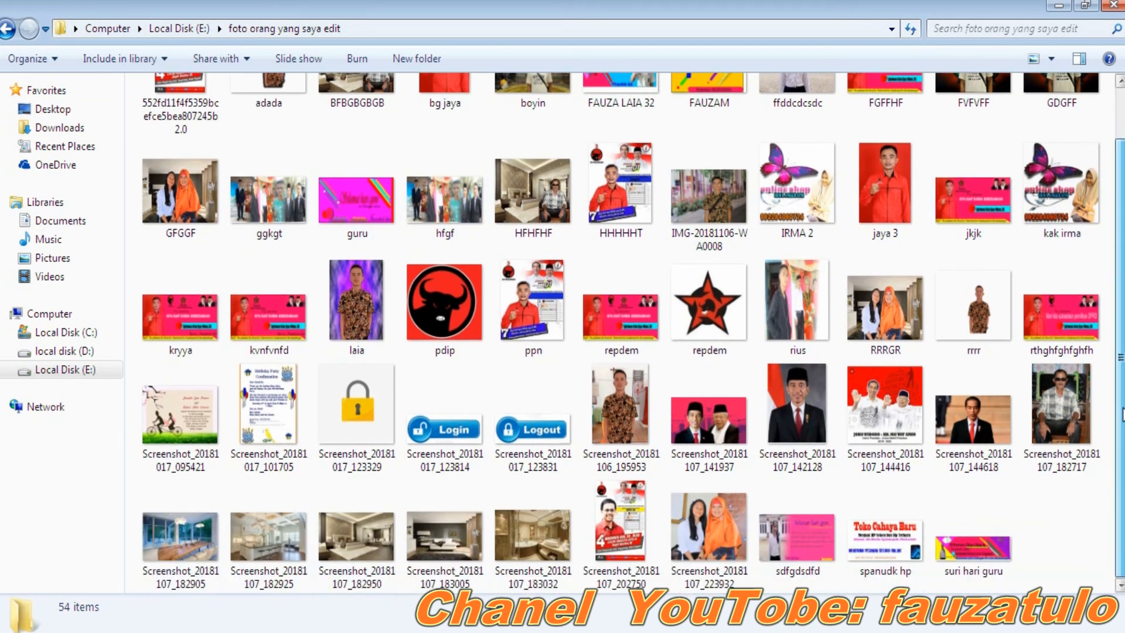
click(902, 527)
double_click(902, 530)
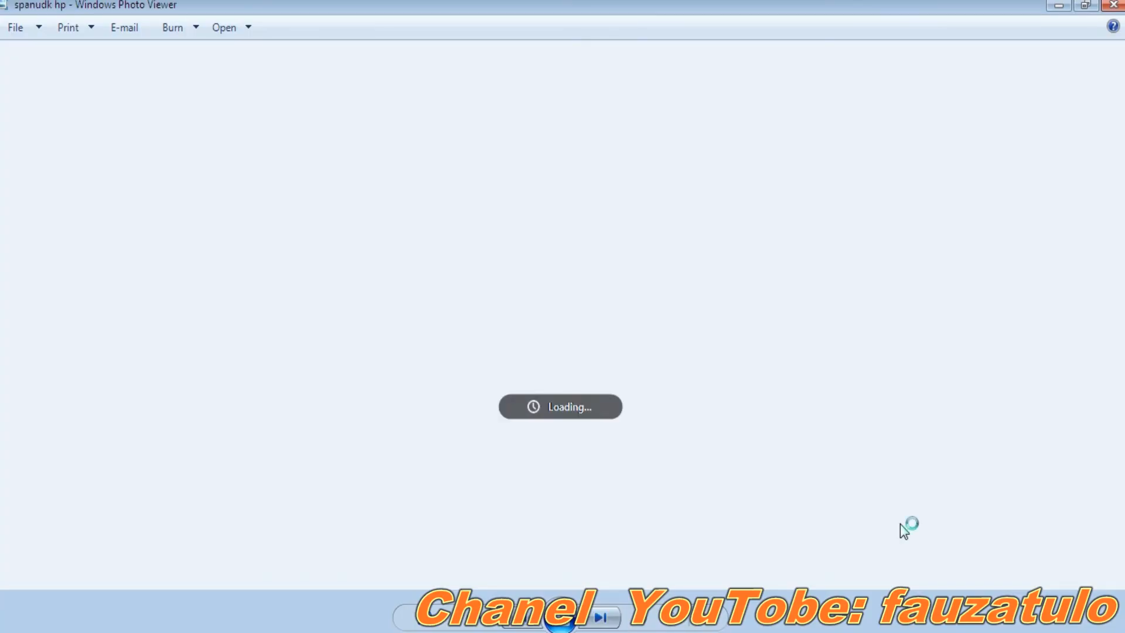